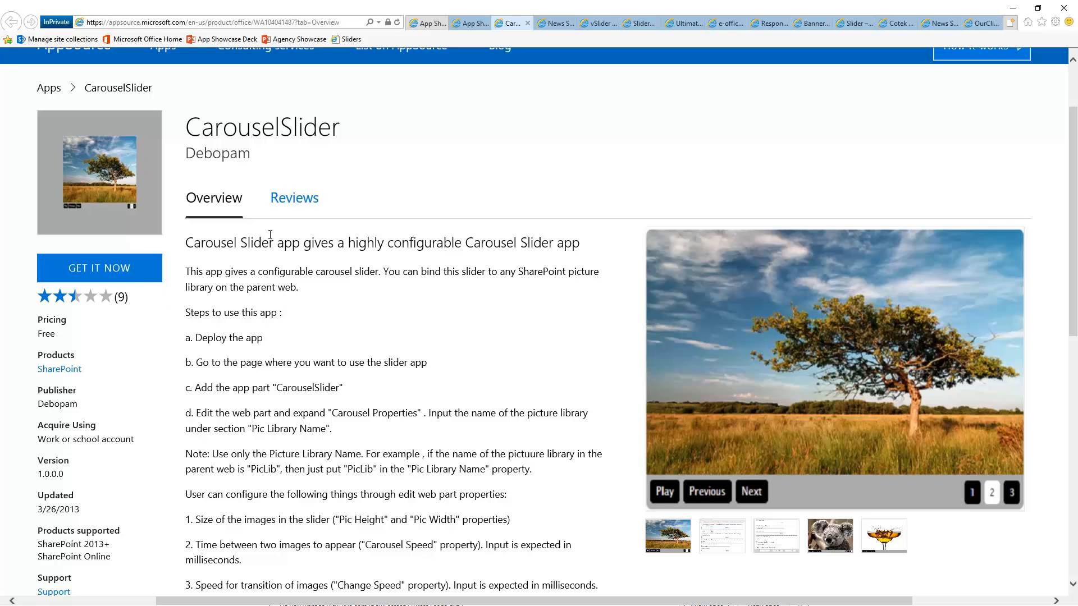
Read through the customer reviews of the CarouselSlider app and check its support details
left_click(296, 205)
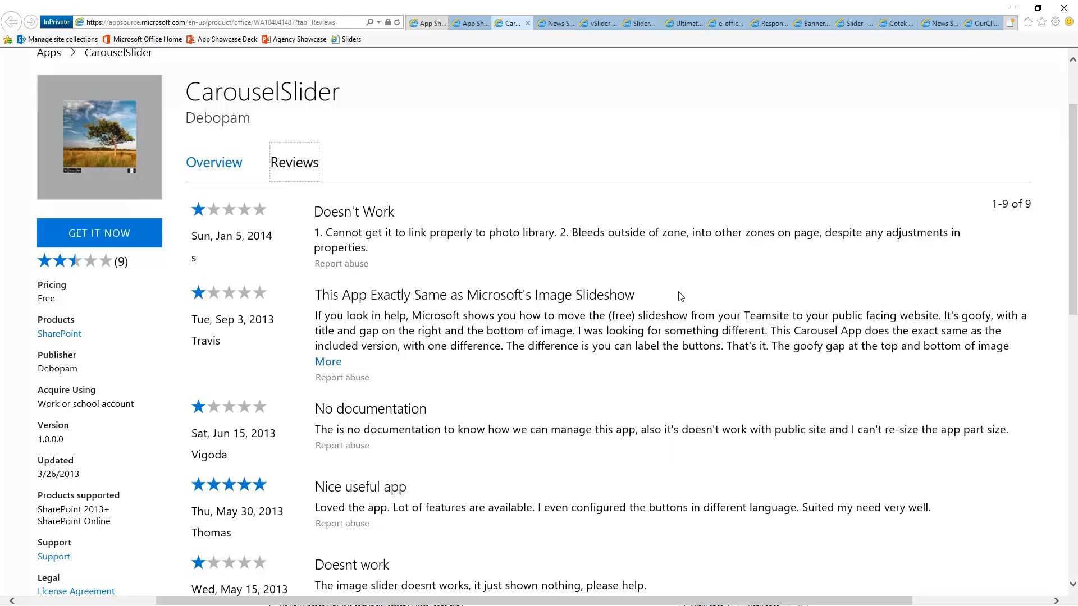
scroll(677, 298, "down", 9)
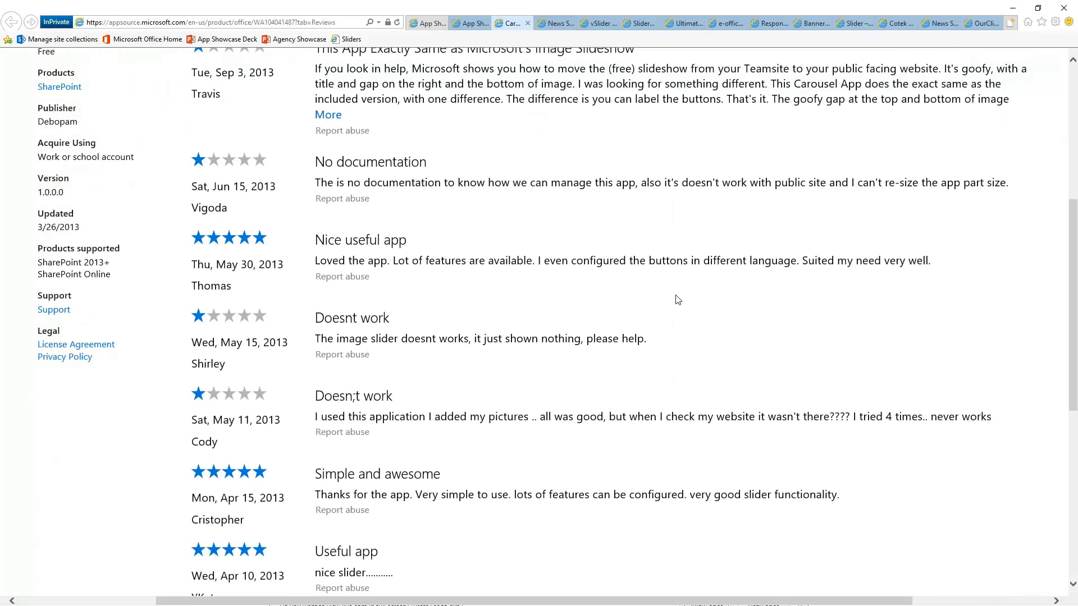
scroll(677, 301, "up", 6)
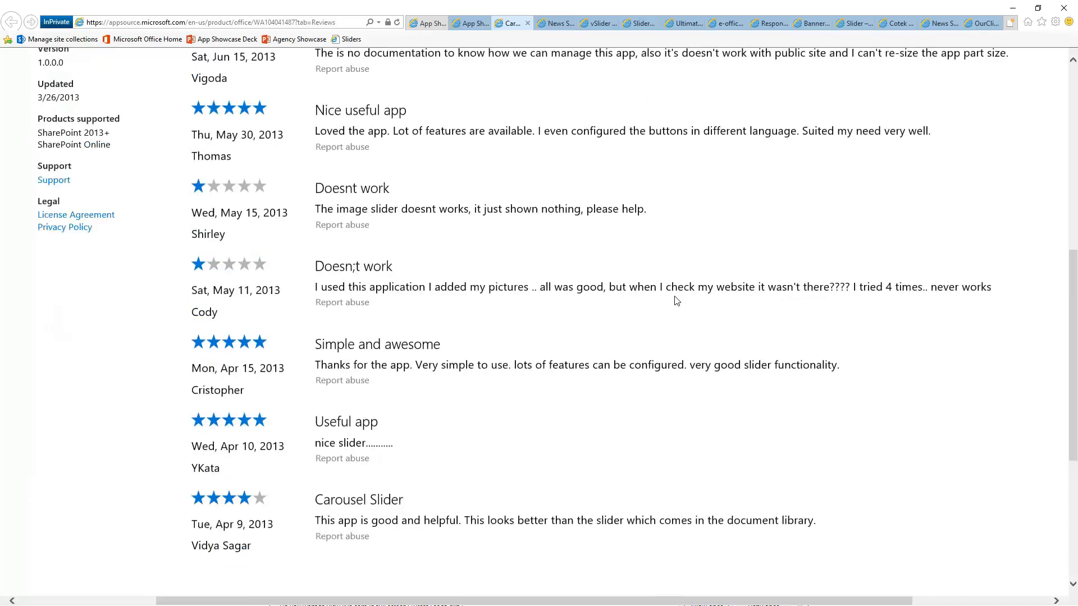
scroll(677, 302, "up", 3)
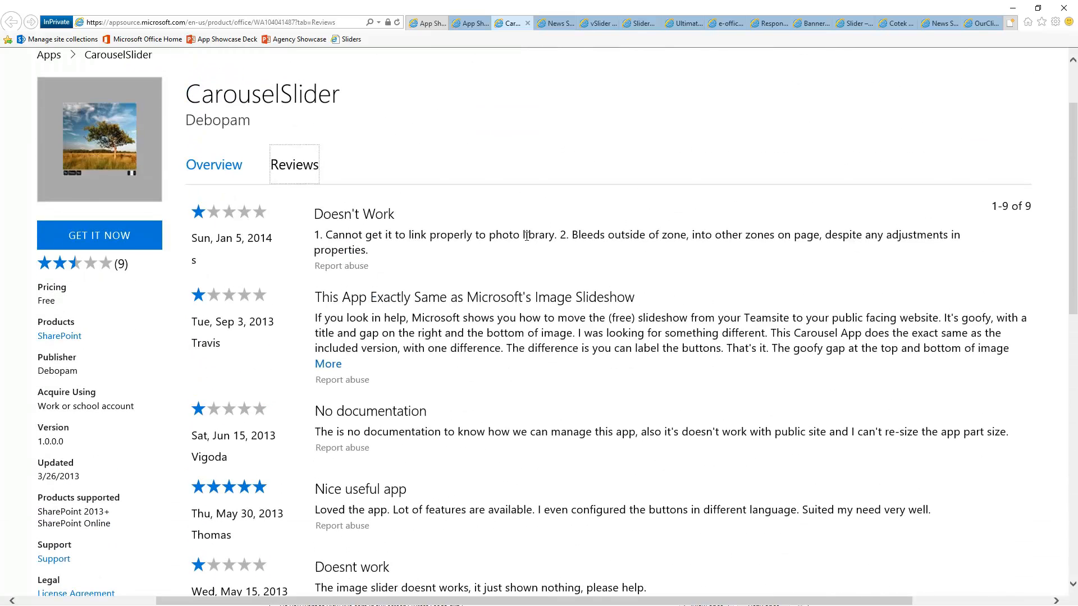
scroll(516, 270, "down", 2)
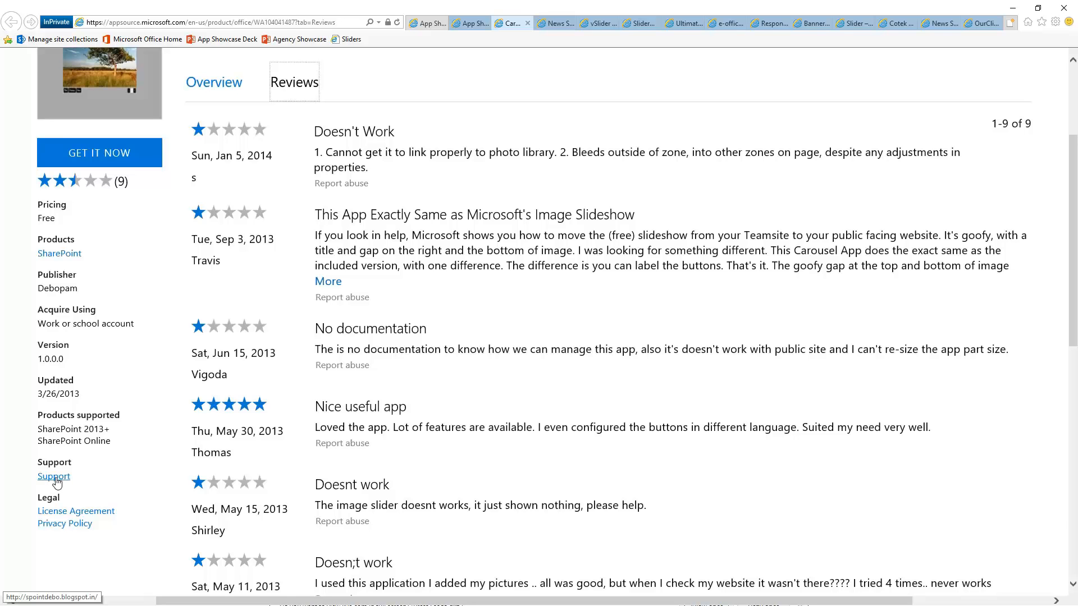
scroll(215, 186, "up", 2)
Return to the CarouselSlider overview and read its description, usage steps and configurable properties
left_click(215, 185)
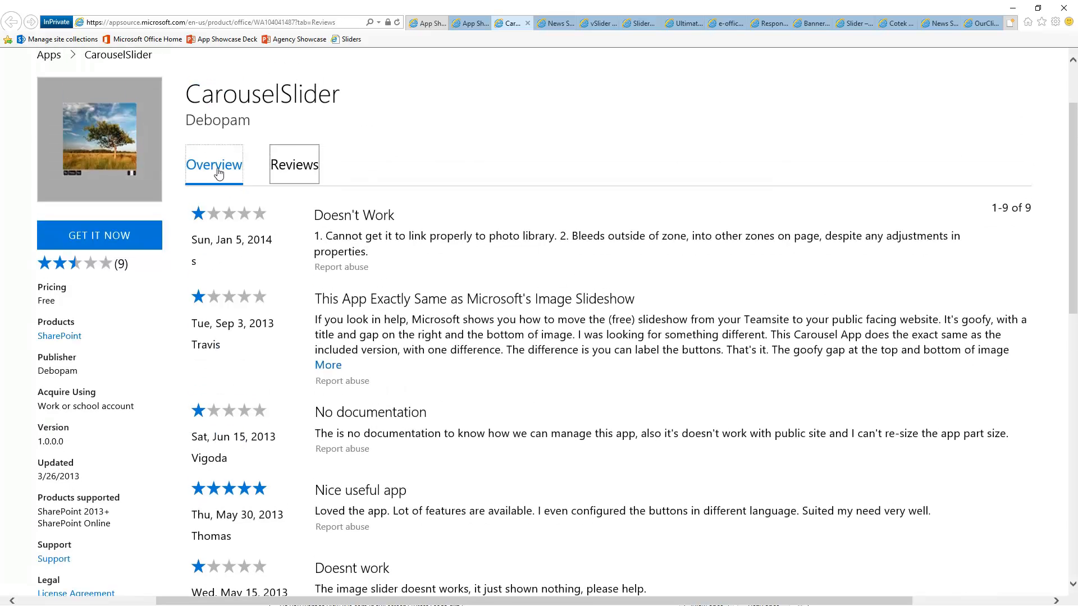
scroll(612, 283, "down", 2)
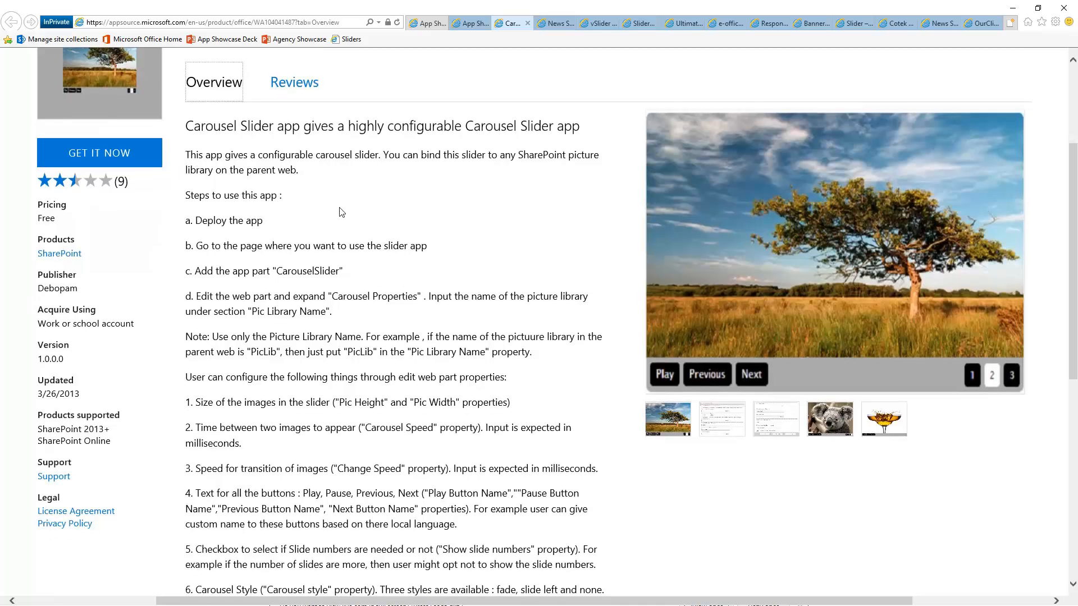
scroll(360, 272, "down", 2)
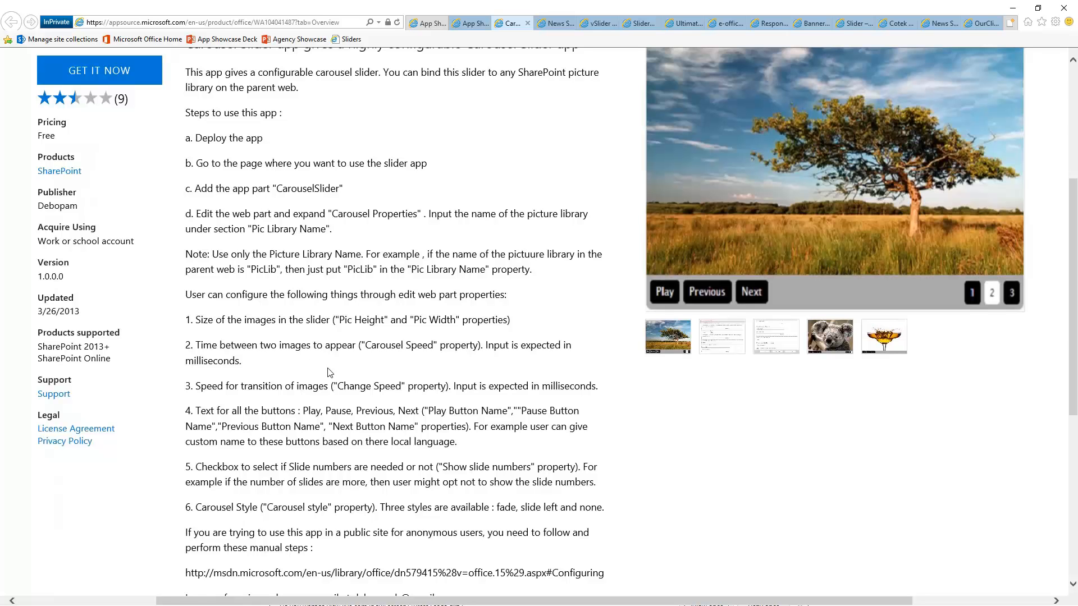
scroll(397, 380, "down", 4)
scroll(562, 337, "up", 4)
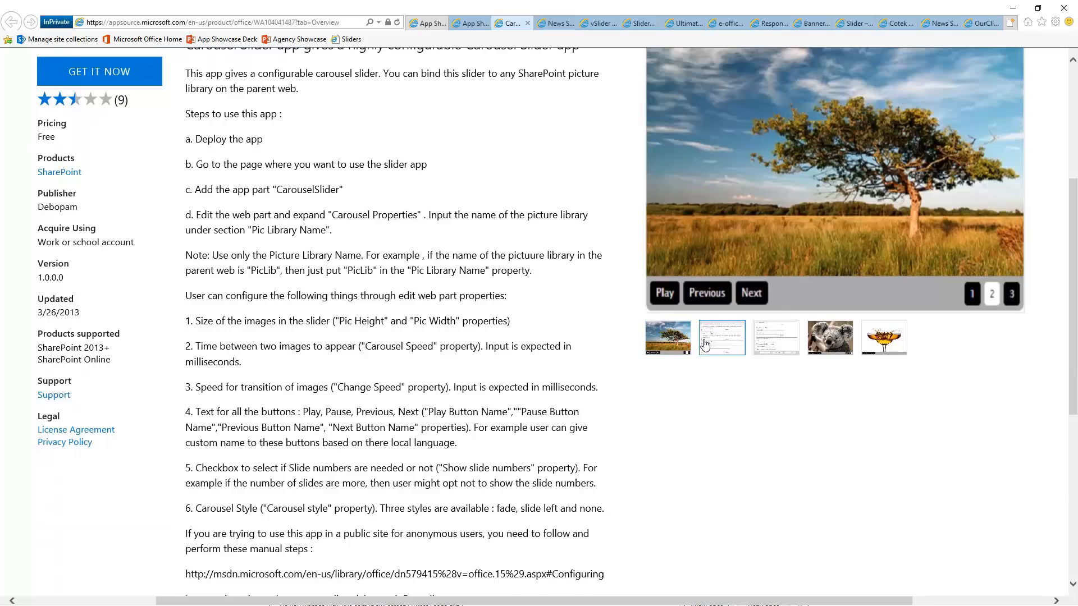
scroll(682, 337, "up", 2)
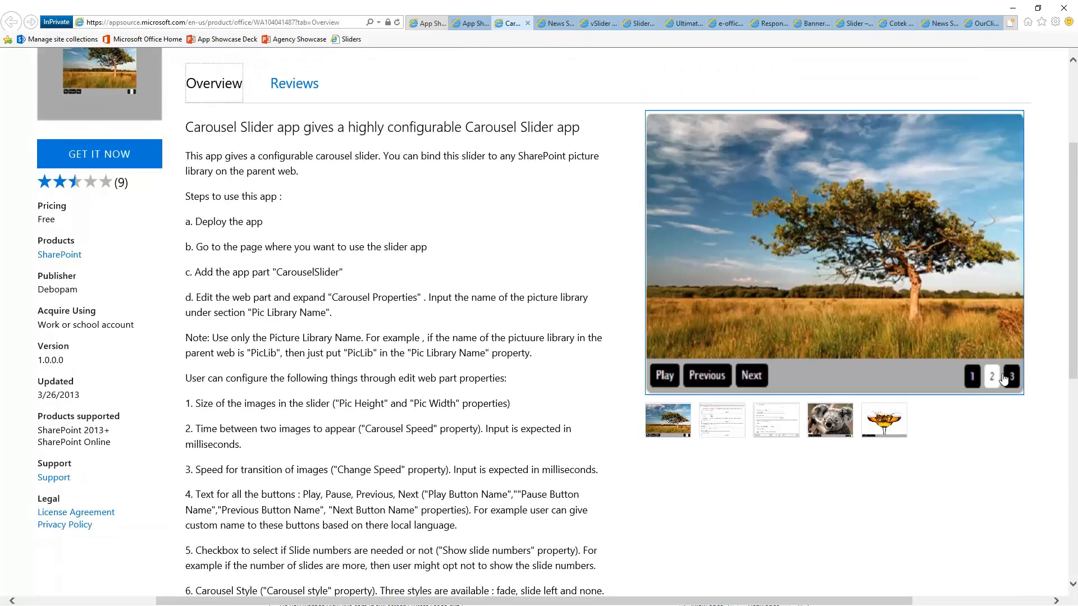
Examine the CarouselSlider preview images in turn: both property screenshots enlarged, the koala slide and the cocktail glass slide
left_click(724, 424)
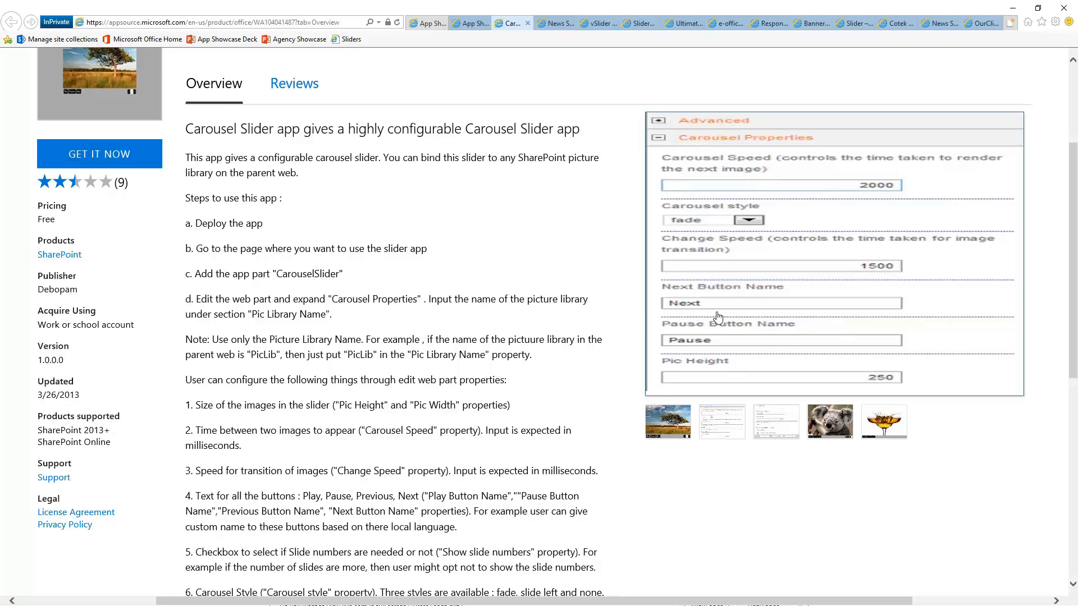
left_click(773, 422)
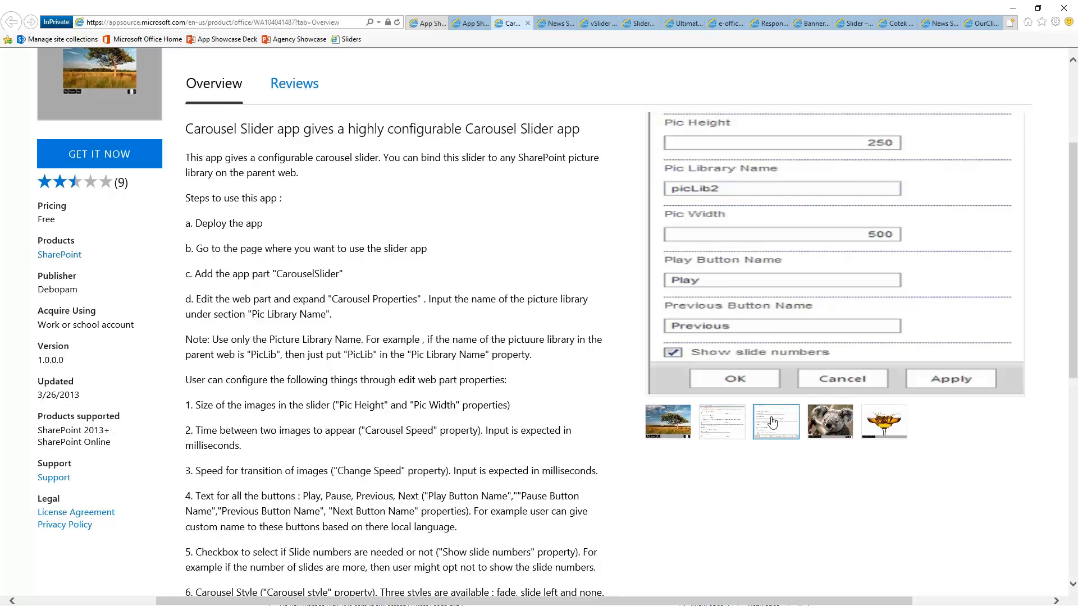
scroll(774, 422, "up", 5)
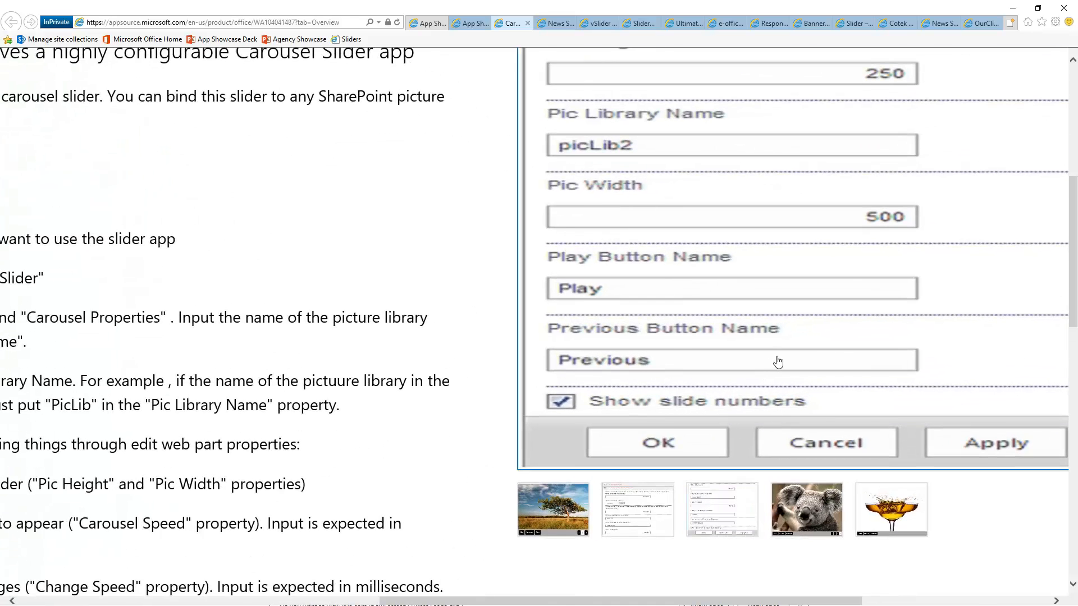
scroll(772, 362, "up", 2)
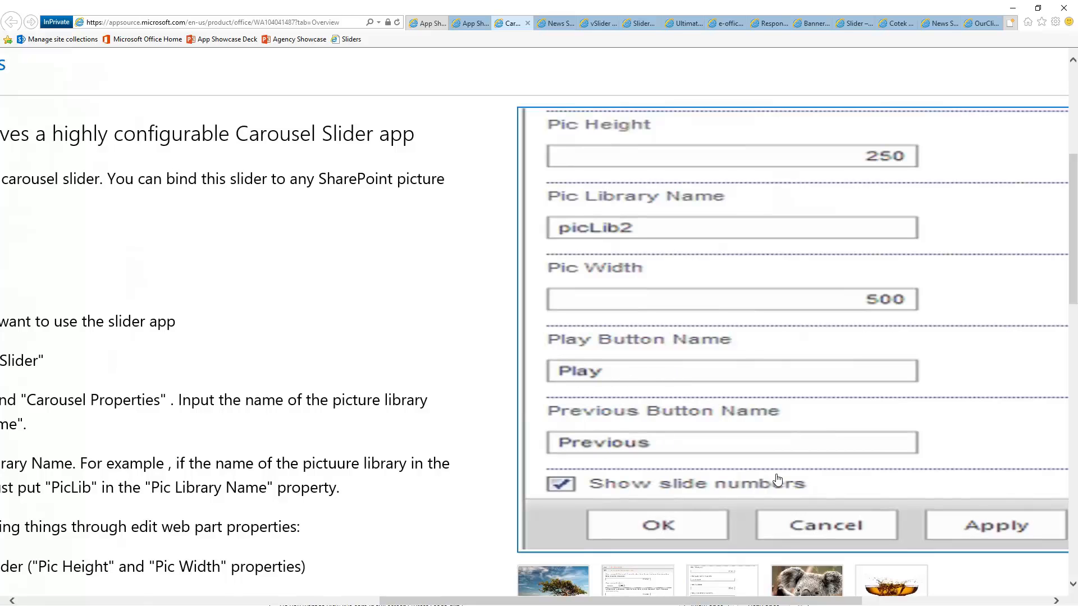
scroll(776, 526, "down", 2)
left_click(781, 519)
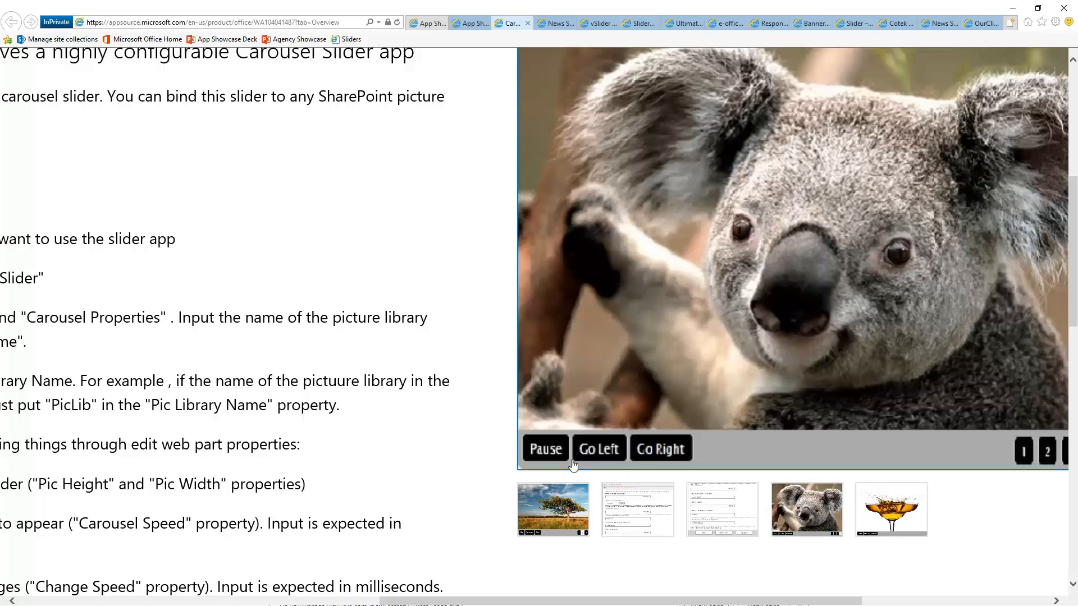
left_click(879, 516)
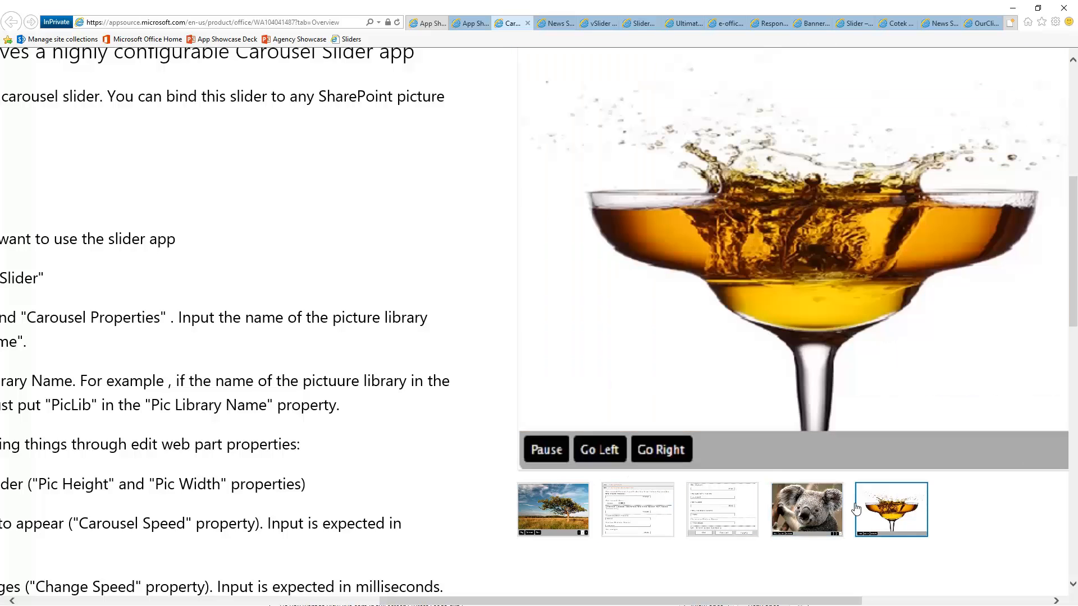
scroll(501, 398, "up", 2)
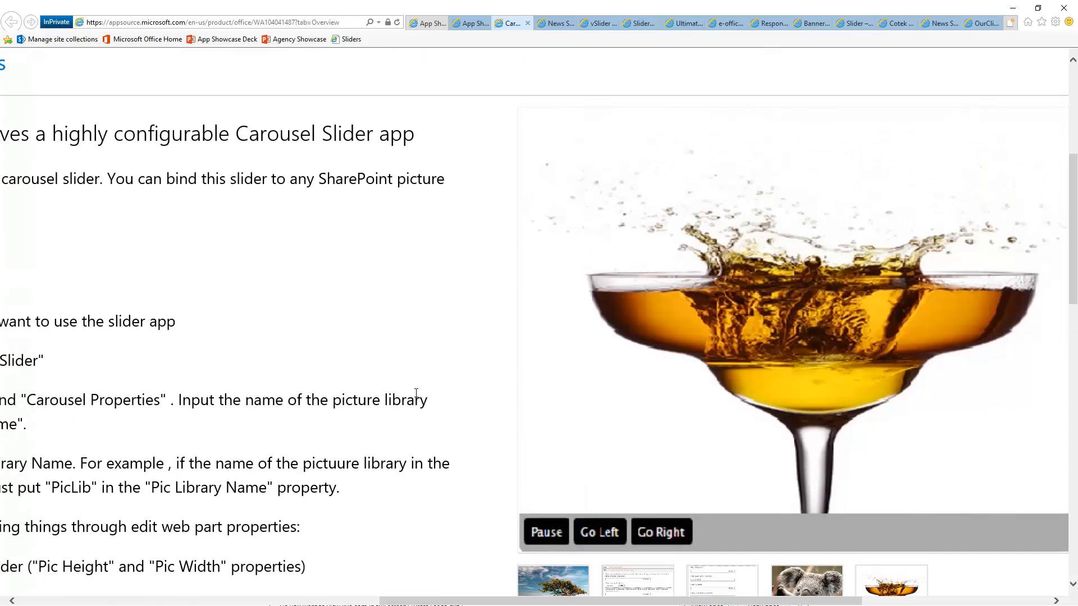
Copy the app ID WA104041487 from the page address and search for it in the SharePoint Store of the App Showcase | Sliders site
key("ctrl+0")
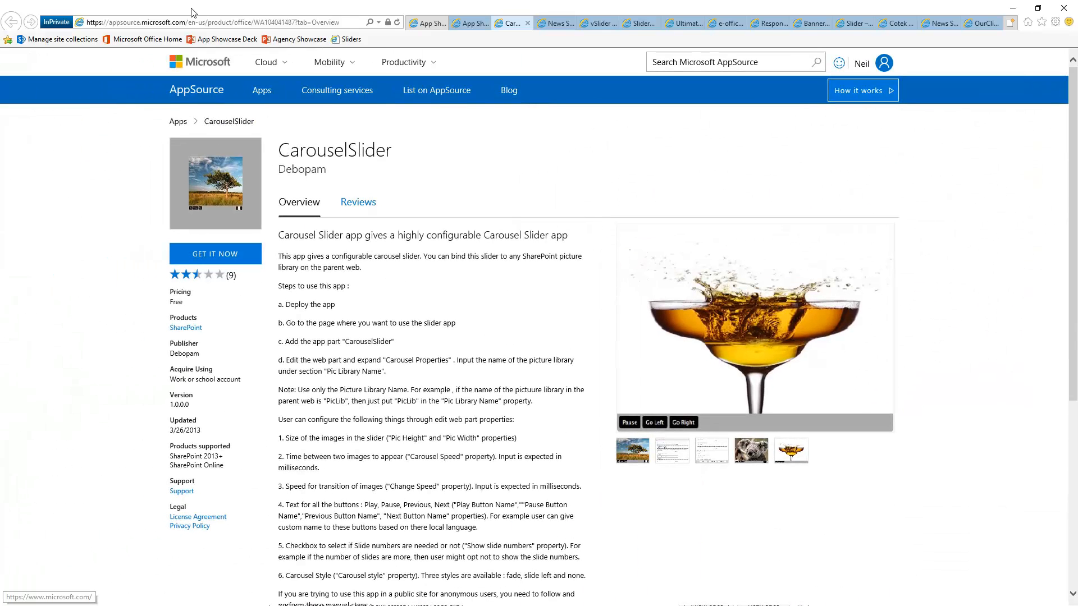
left_click_drag(255, 23, 291, 24)
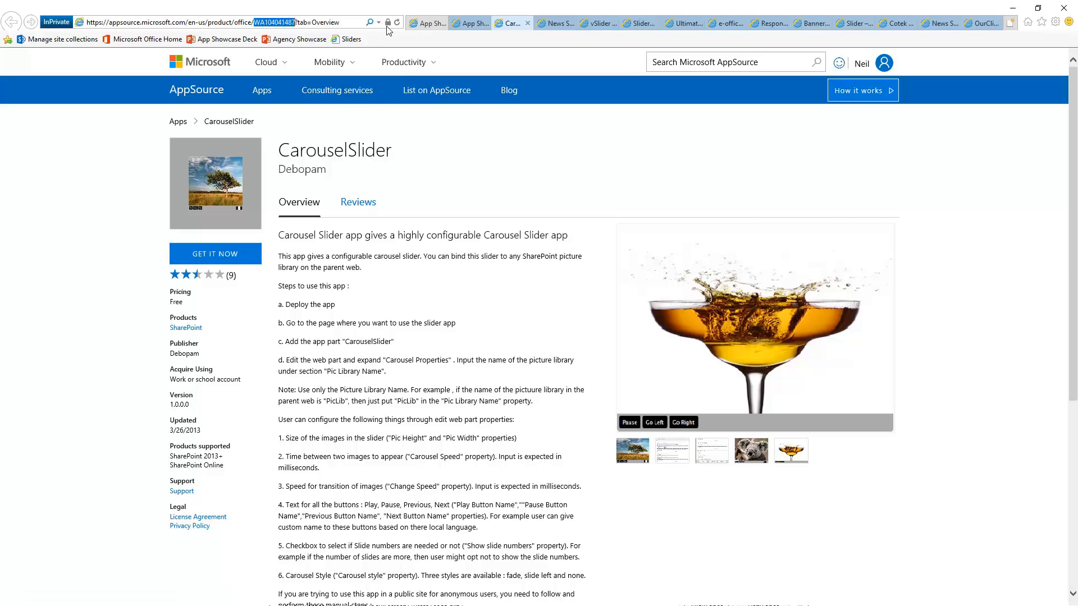
left_click(420, 25)
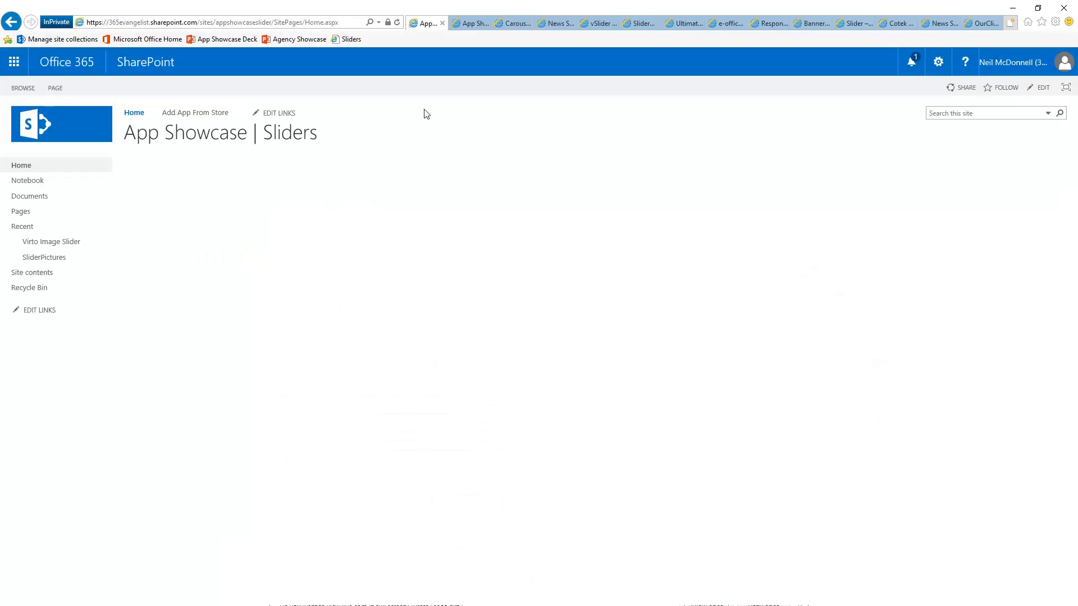
left_click(209, 121)
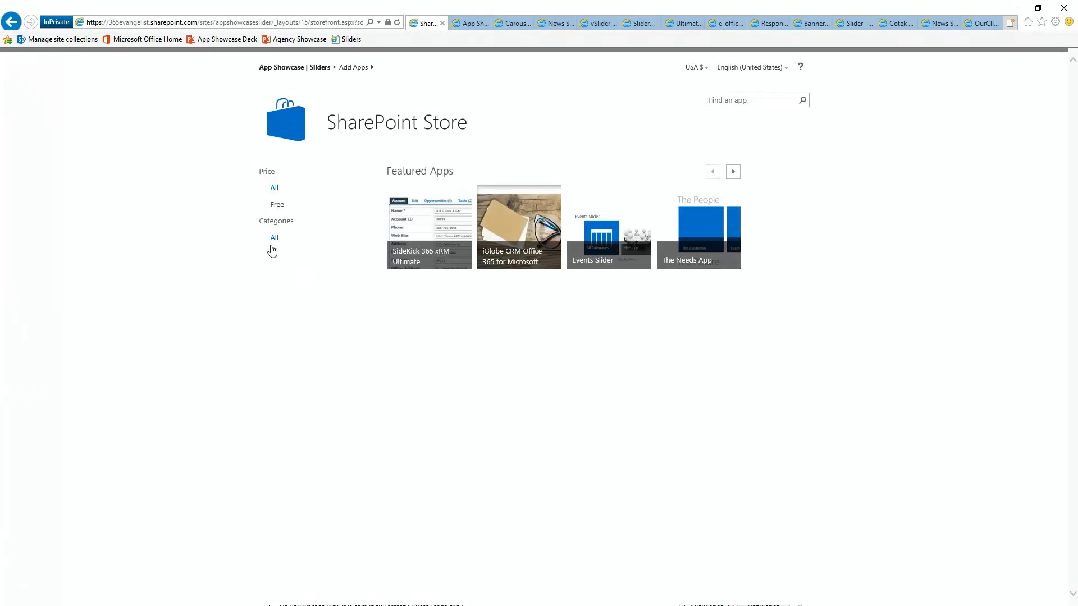
left_click(730, 101)
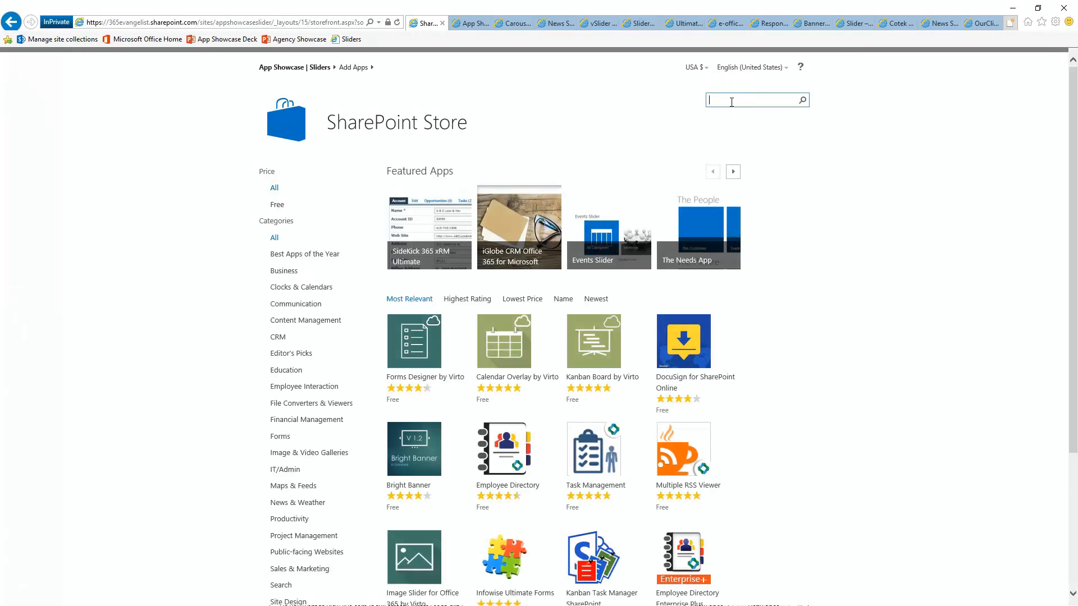
type("WA104041487")
key("Return")
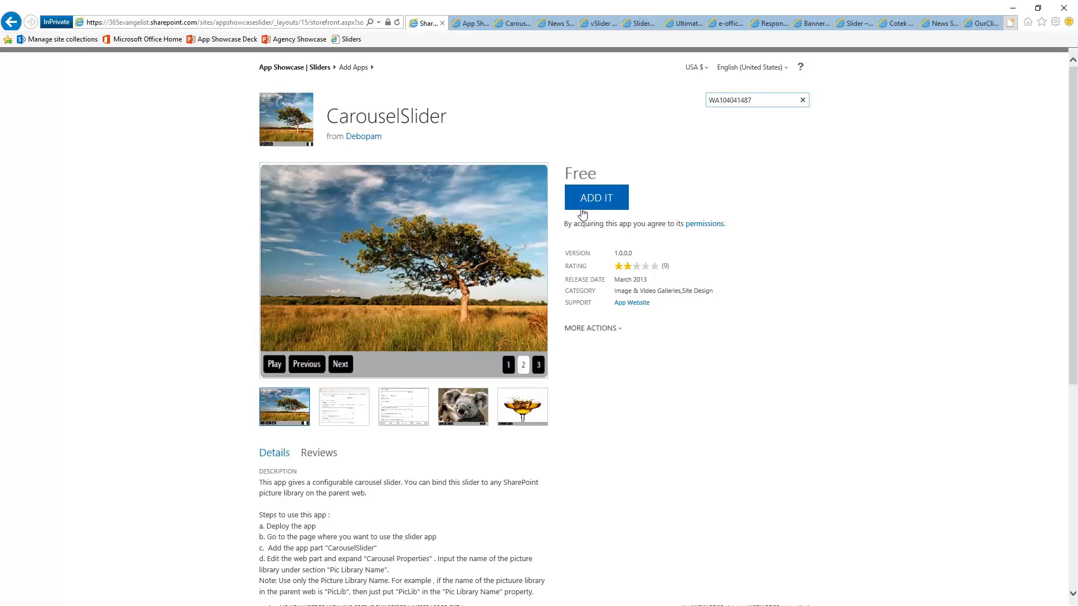
Add the free CarouselSlider app to the App Showcase | Sliders site, confirming the acquisition and returning to the site
left_click(611, 201)
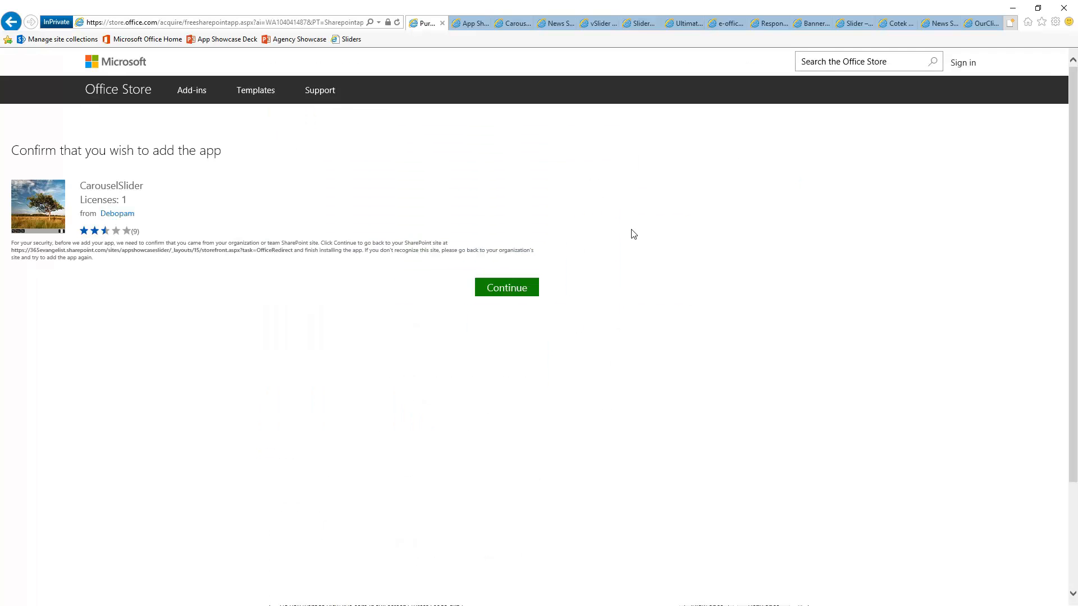
left_click(508, 296)
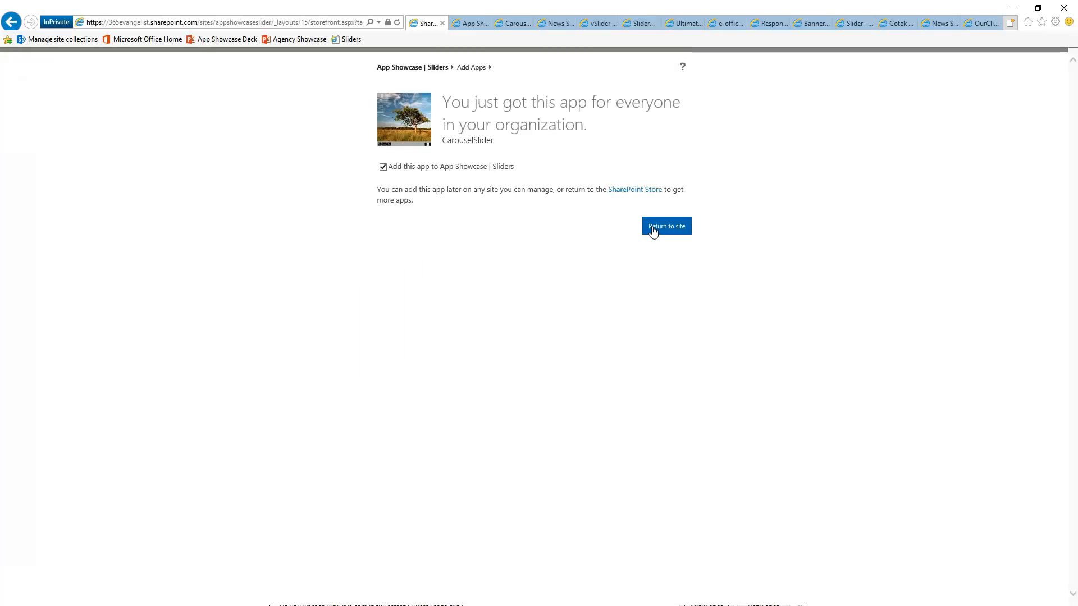
left_click(654, 229)
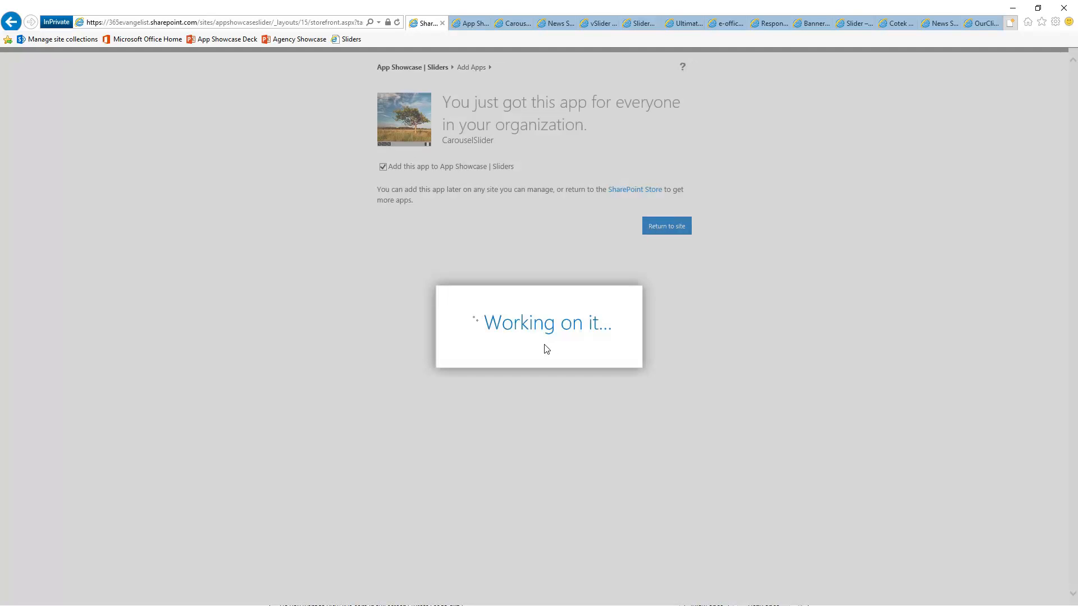
left_click(610, 397)
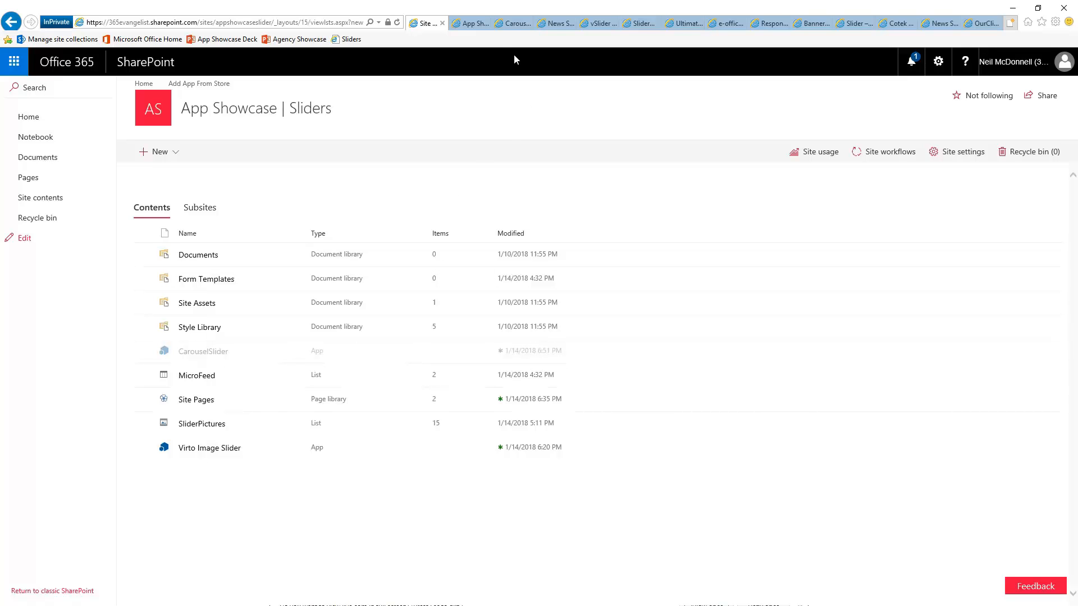
Go back to the CarouselSlider AppSource page and read its setup steps, picture library name note and configurable properties
left_click(511, 25)
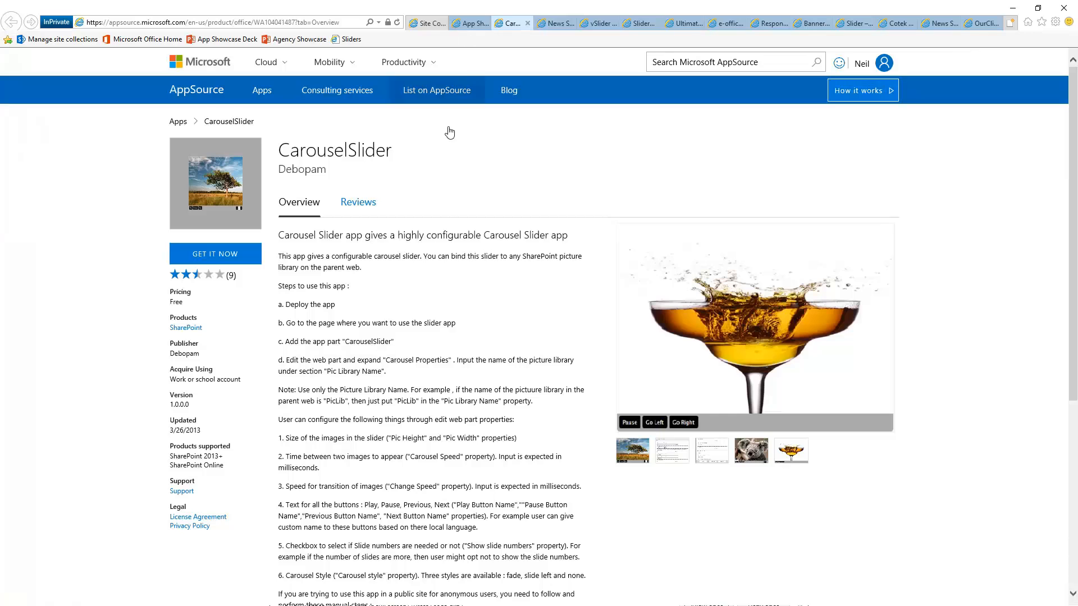
scroll(471, 358, "down", 3)
scroll(471, 358, "down", 3)
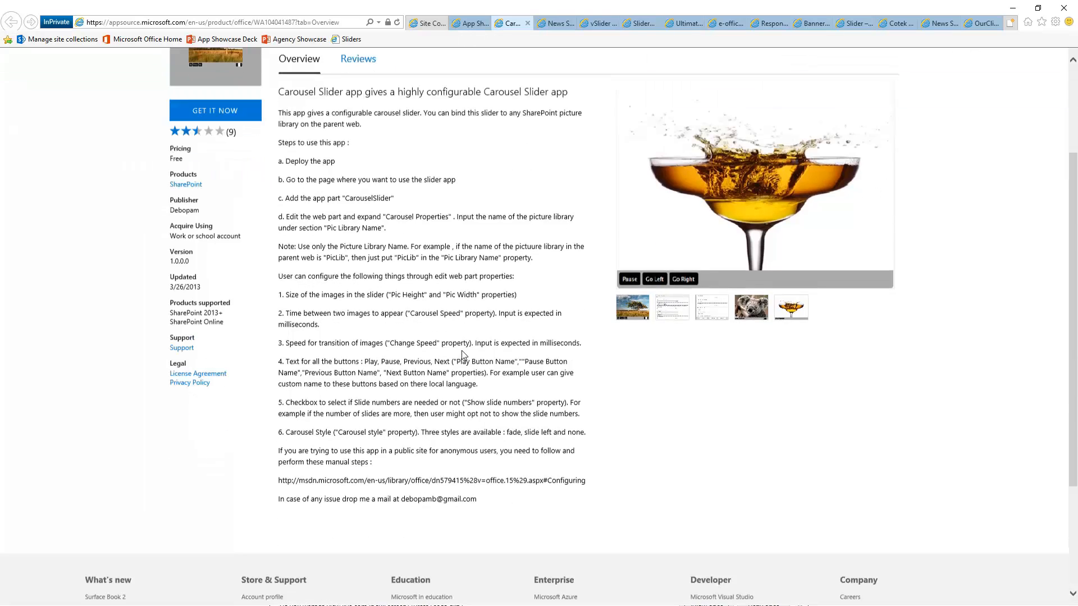
scroll(378, 273, "up", 5, "ctrl")
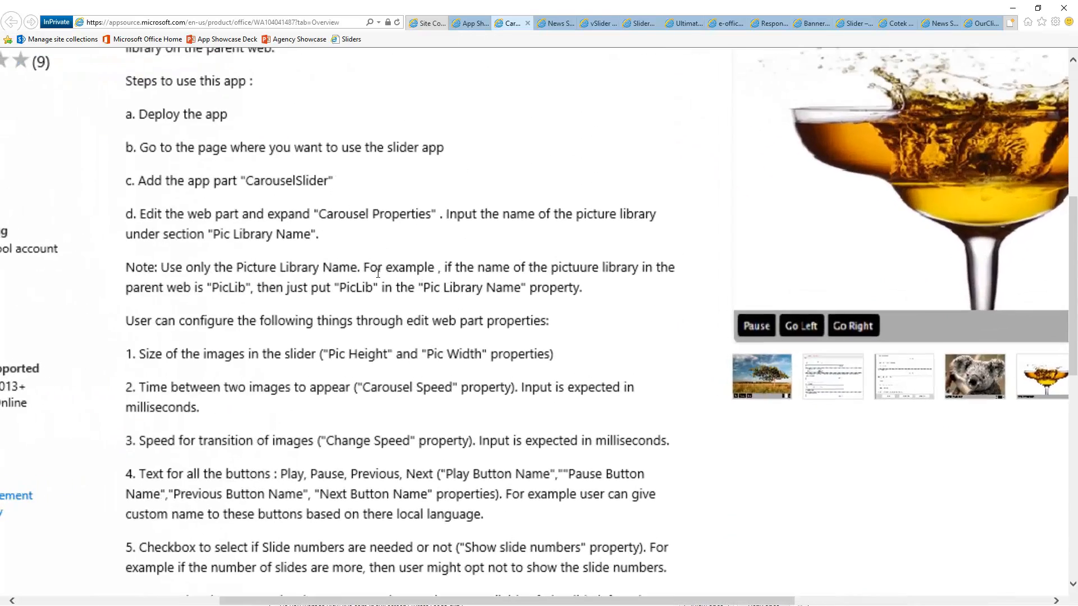
scroll(322, 252, "up", 2)
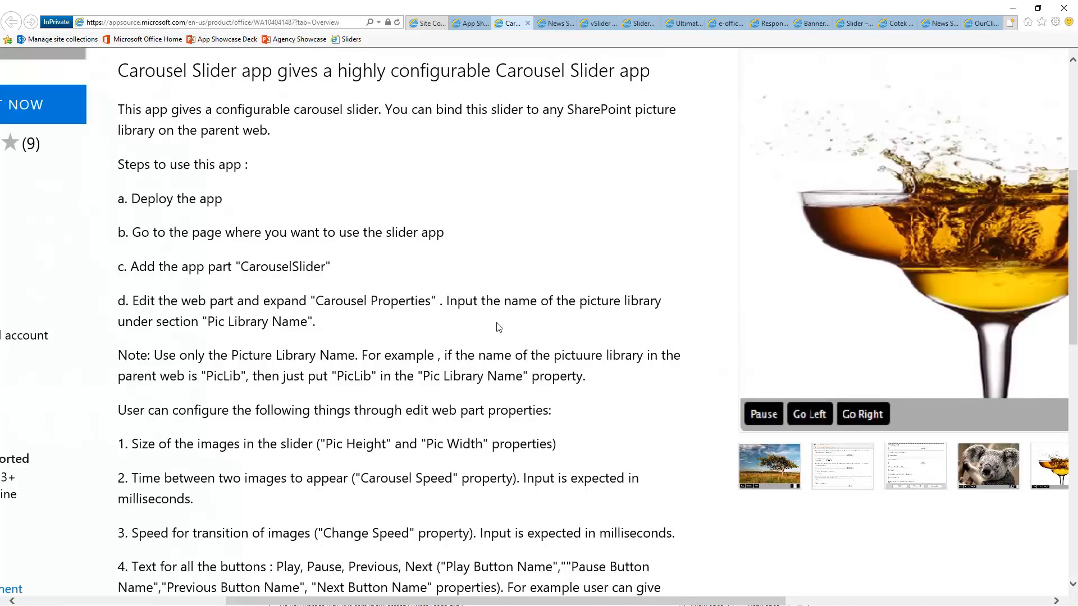
left_click_drag(447, 301, 450, 313)
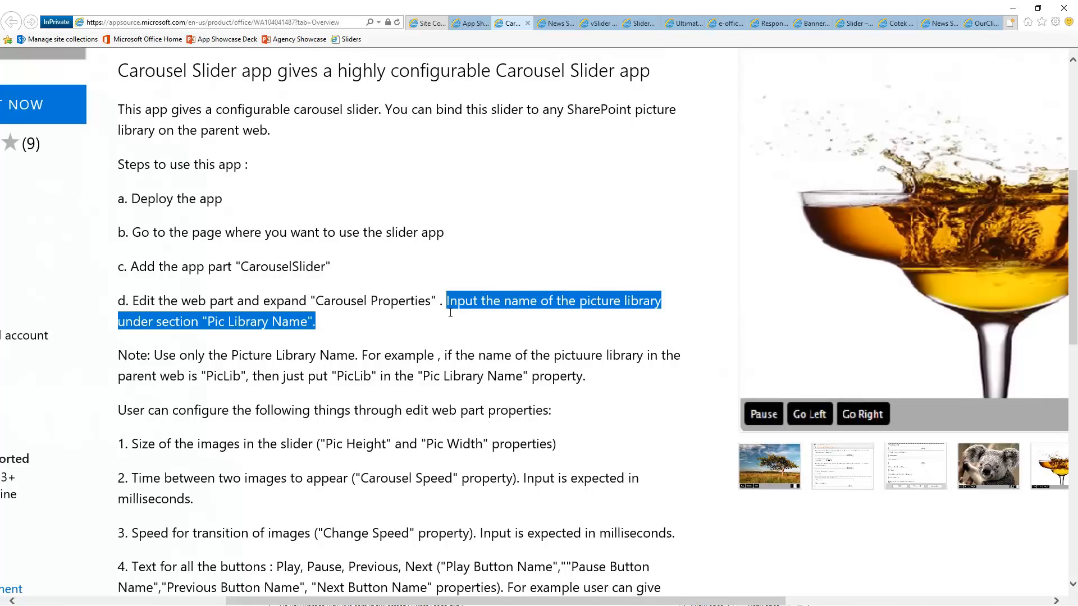
left_click(340, 327)
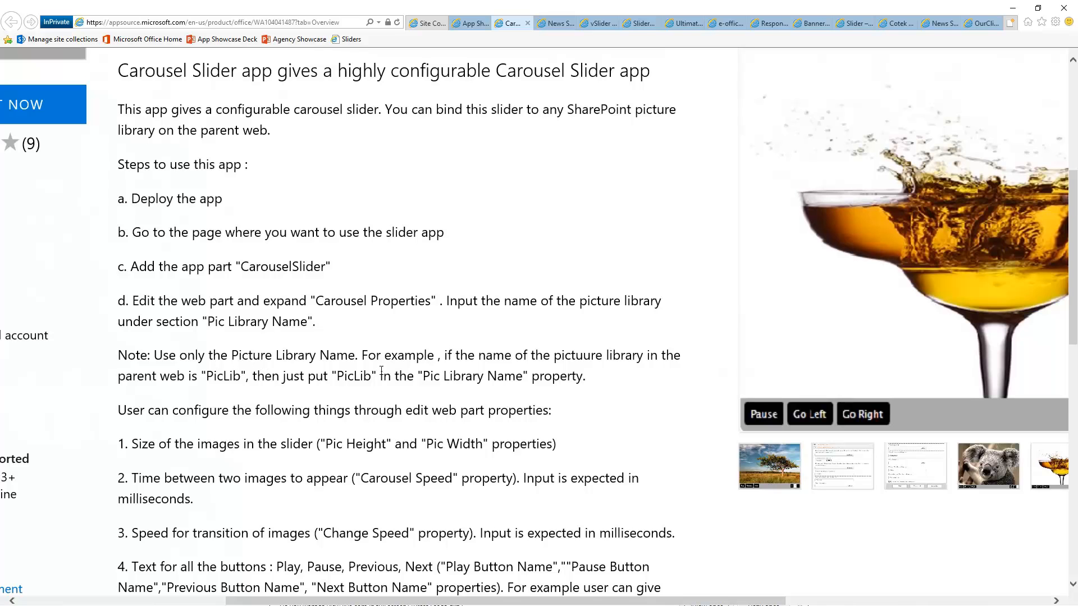
scroll(592, 380, "down", 3)
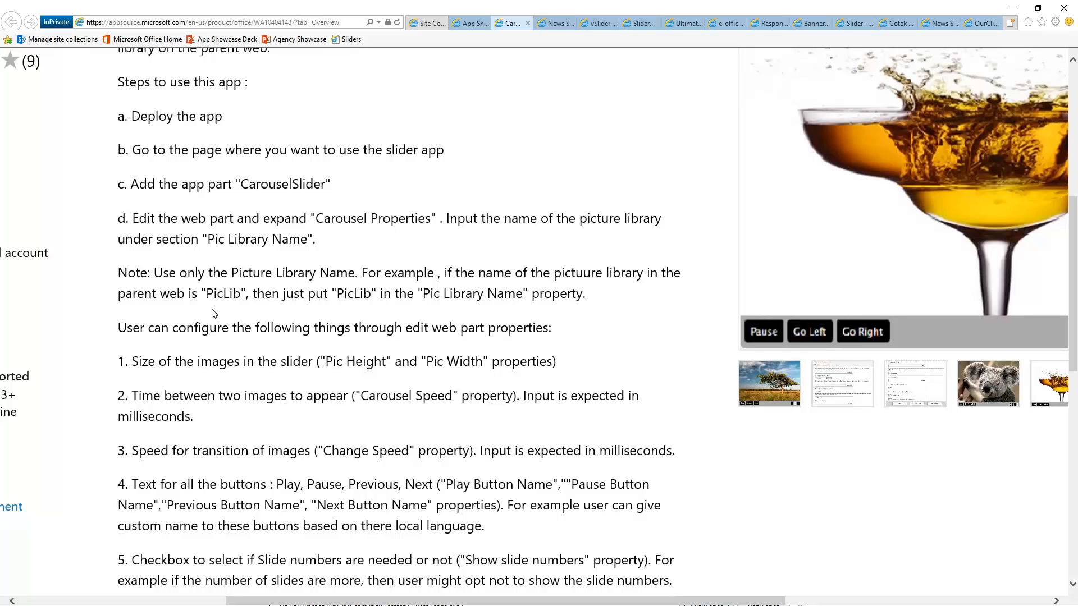
scroll(369, 344, "down", 6)
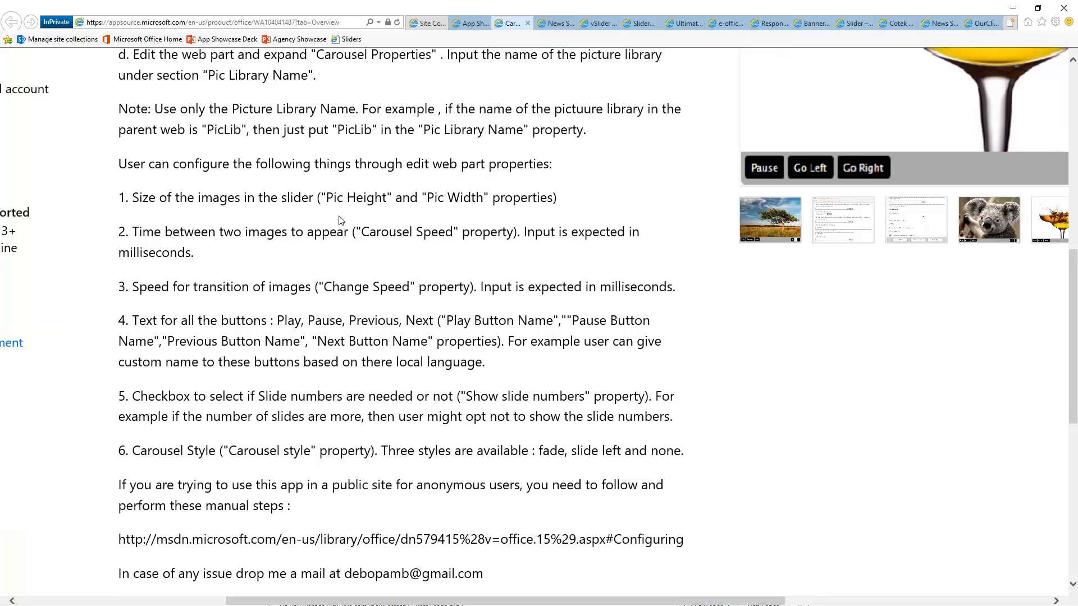
Reload the App Showcase | Sliders site contents to check the CarouselSlider installation, and return to its AppSource page
left_click(410, 28)
left_click(397, 22)
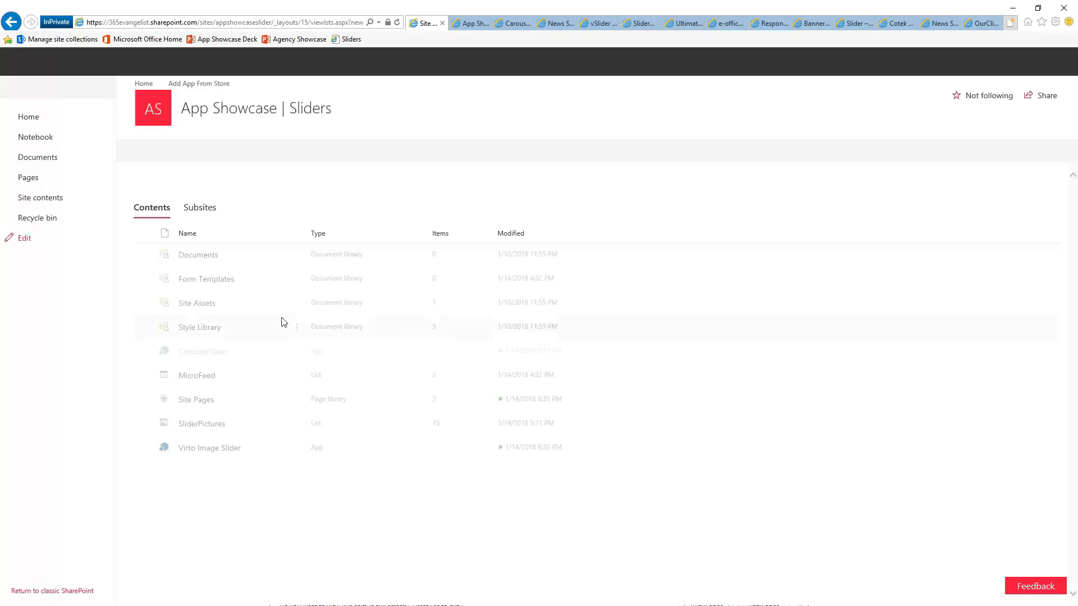
left_click(513, 23)
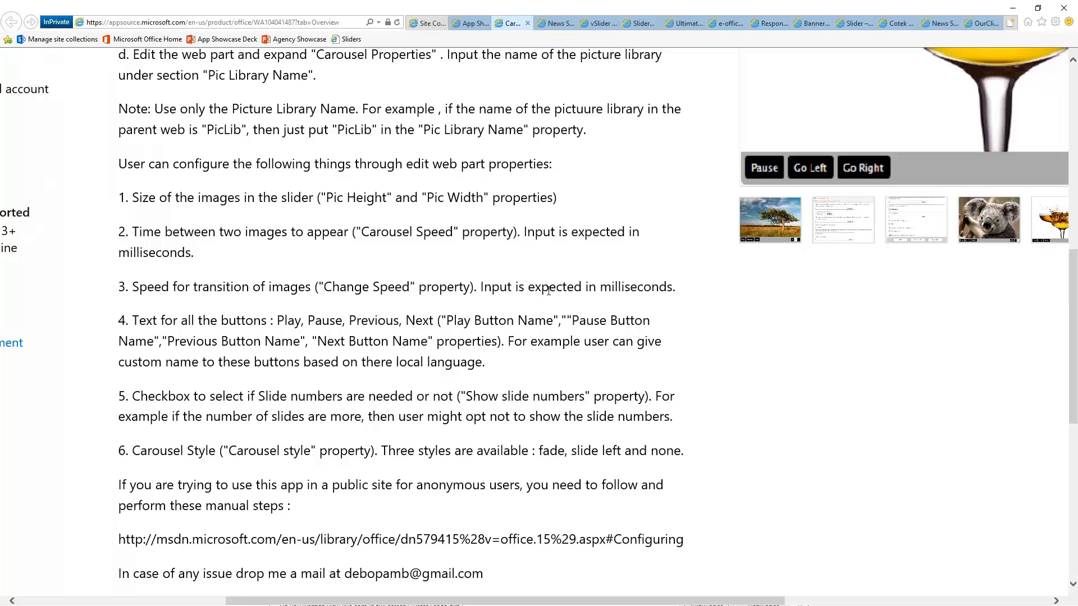
Read the rest of the CarouselSlider description: transition speed unit, button texts, slide numbers, styles, public-site link and support contact
left_click_drag(600, 292, 672, 289)
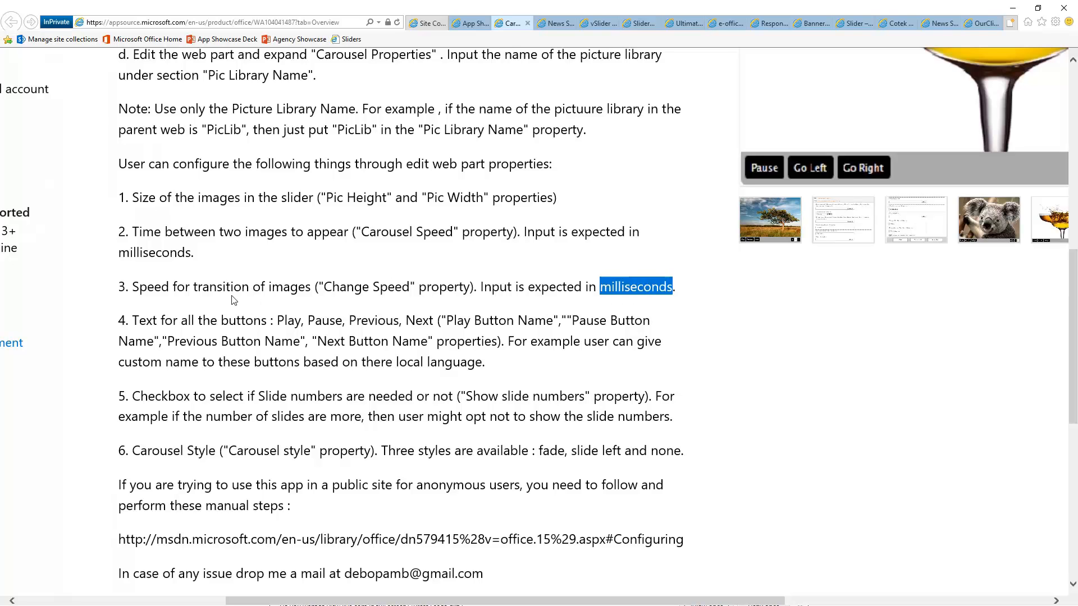
scroll(365, 303, "down", 3)
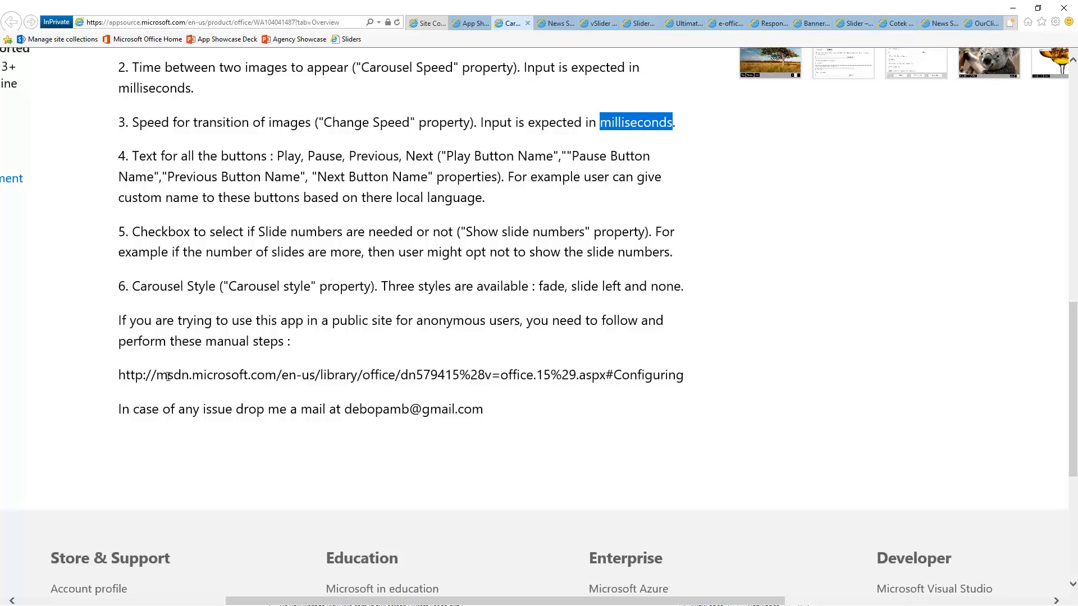
left_click_drag(127, 376, 651, 383)
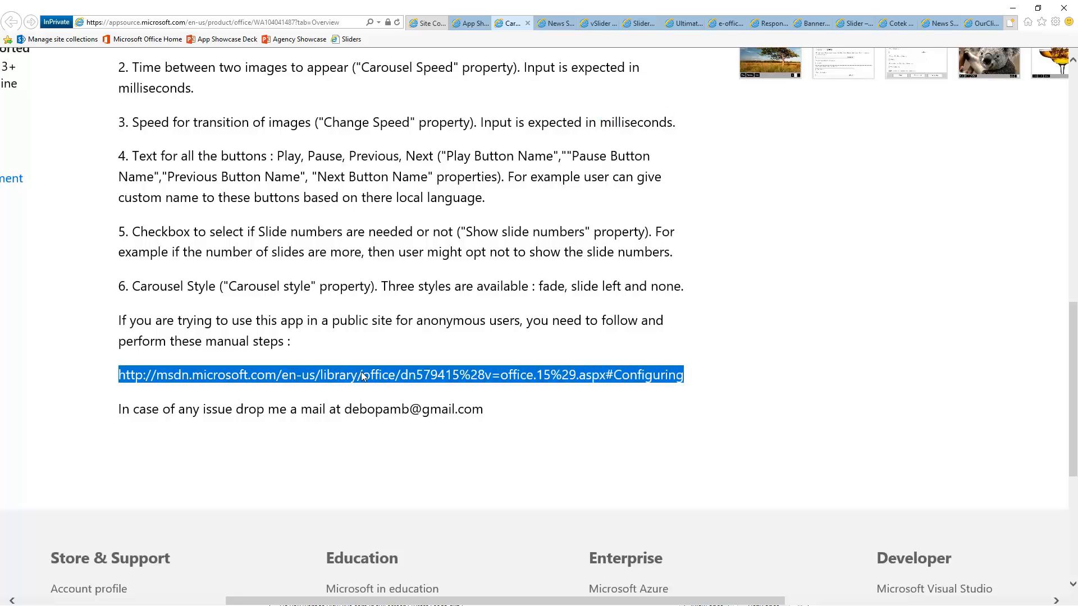
left_click(341, 401)
left_click_drag(341, 401, 483, 409)
left_click(404, 292)
scroll(404, 292, "up", 8)
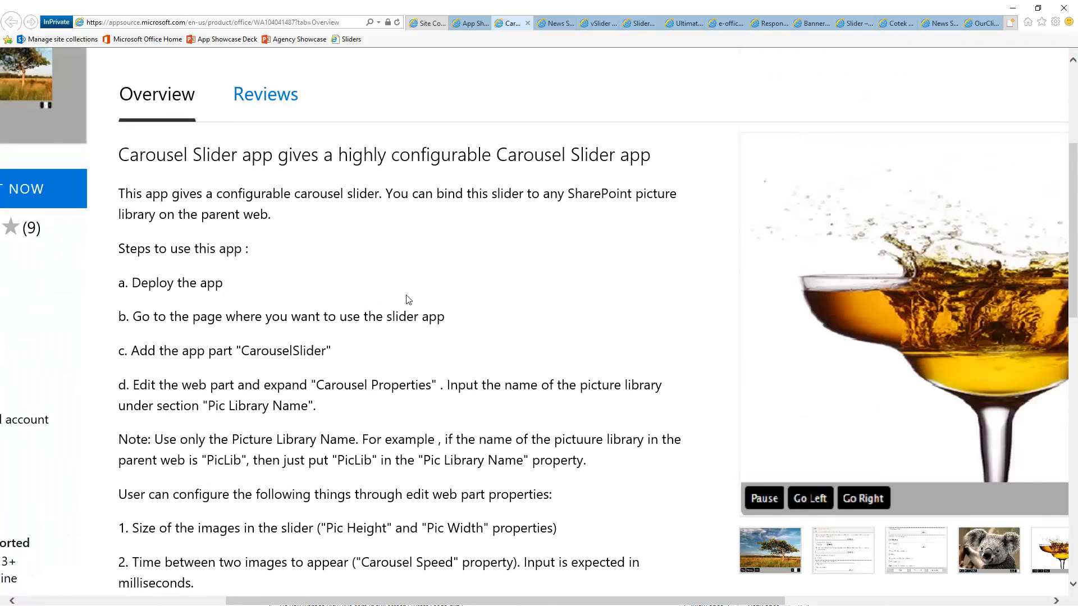
scroll(406, 296, "down", 3)
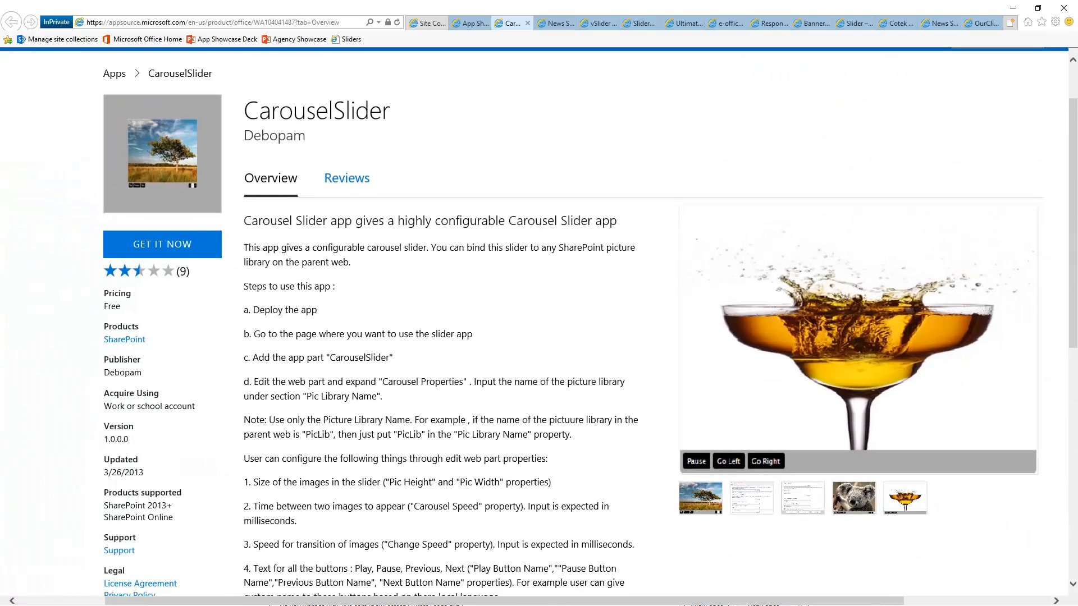
scroll(471, 270, "up", 1)
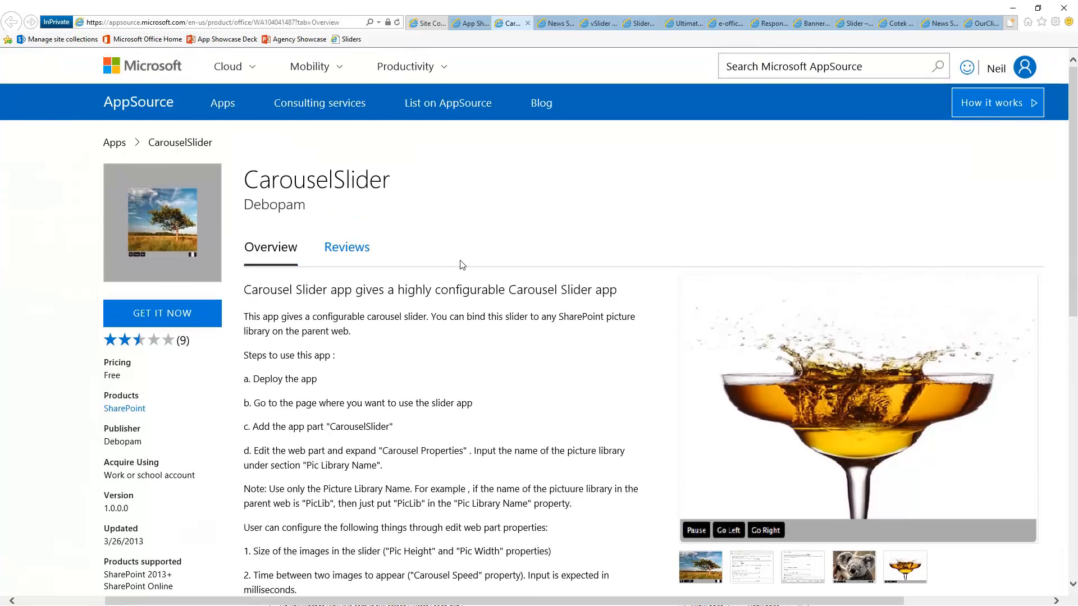
Reload the App Showcase | Sliders site contents and open the CarouselSlider app's main page
left_click(423, 24)
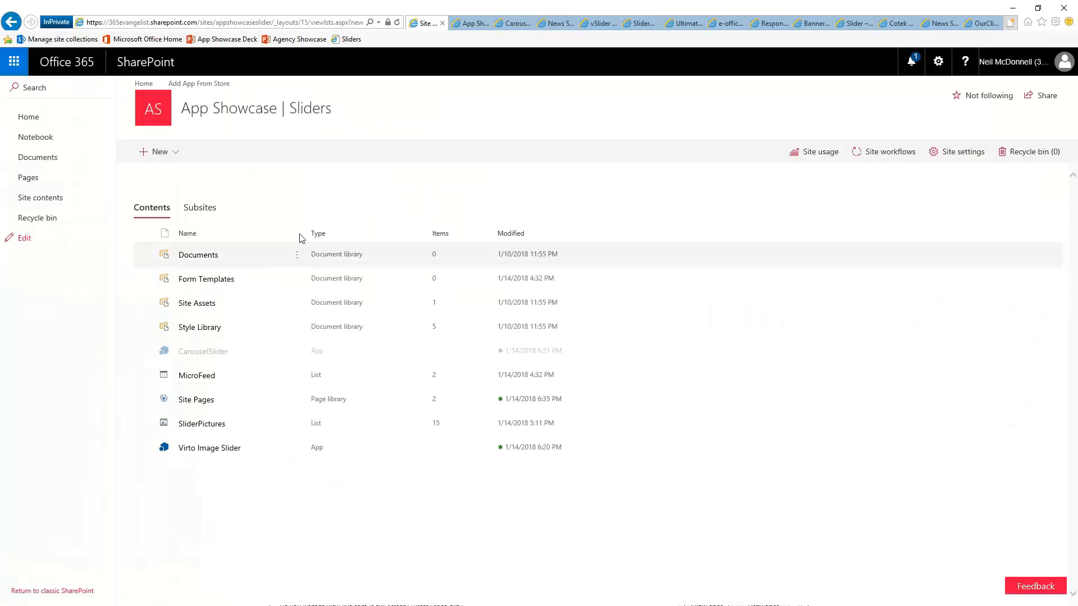
left_click(397, 22)
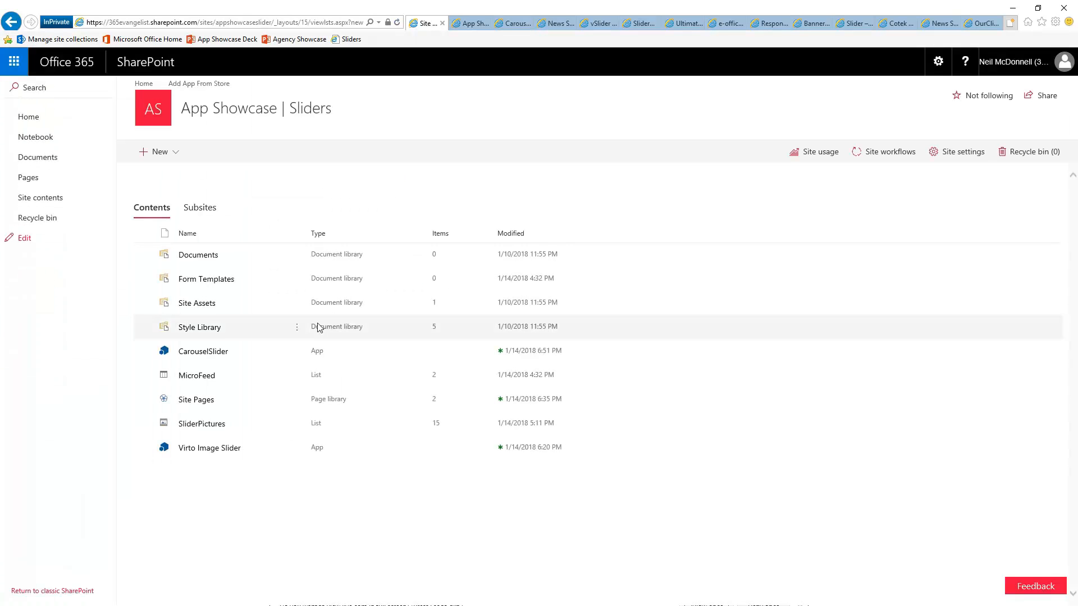
left_click(202, 355)
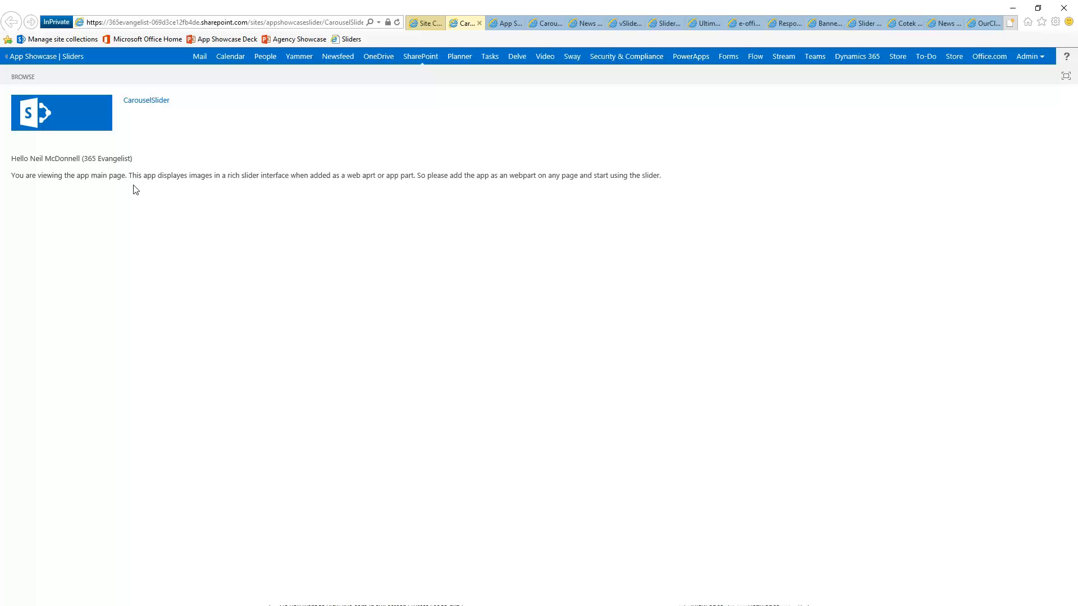
Put the App Showcase | Sliders home page in edit mode and add the Carousel Slider app part to its right-hand column
left_click(32, 60)
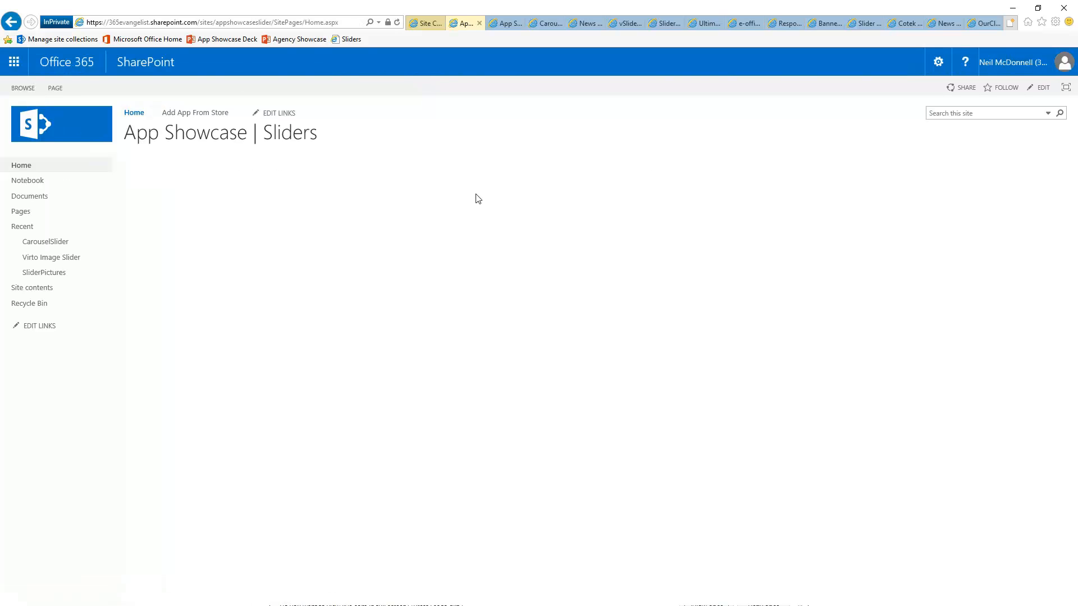
left_click(1040, 90)
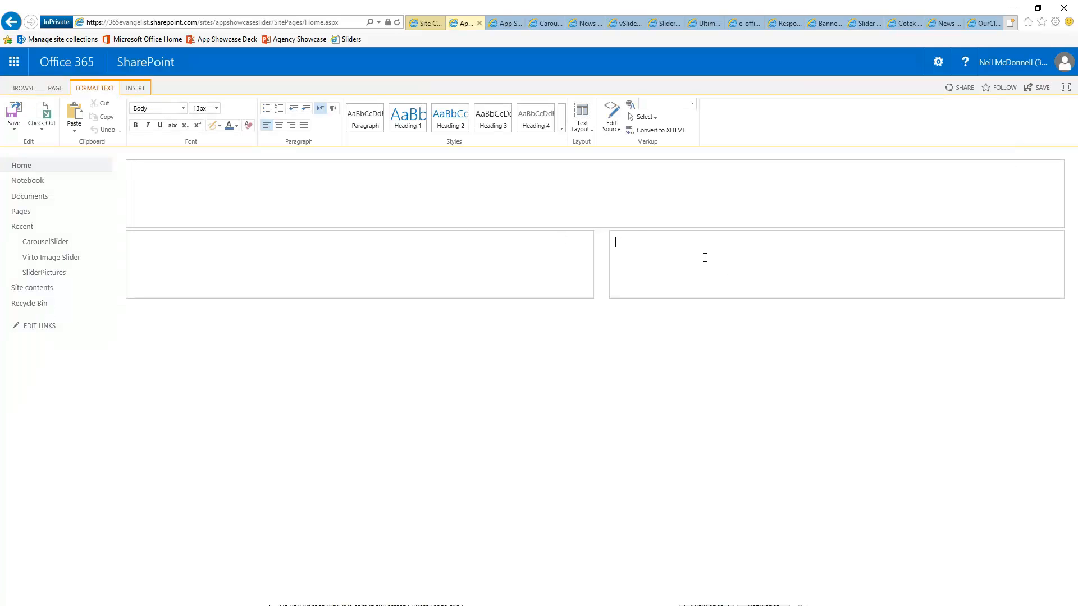
left_click(135, 88)
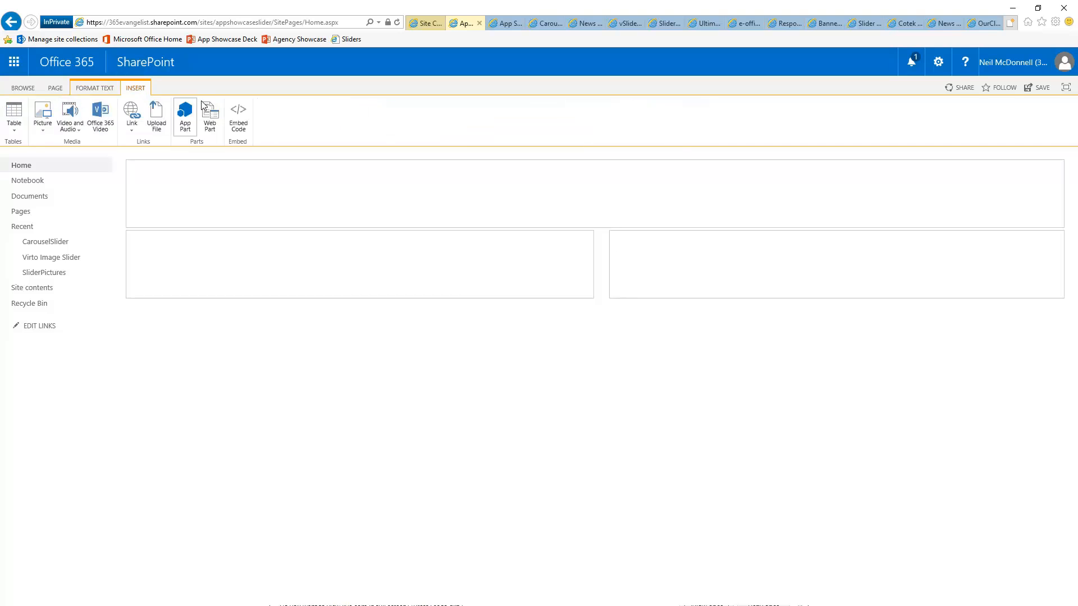
left_click(185, 121)
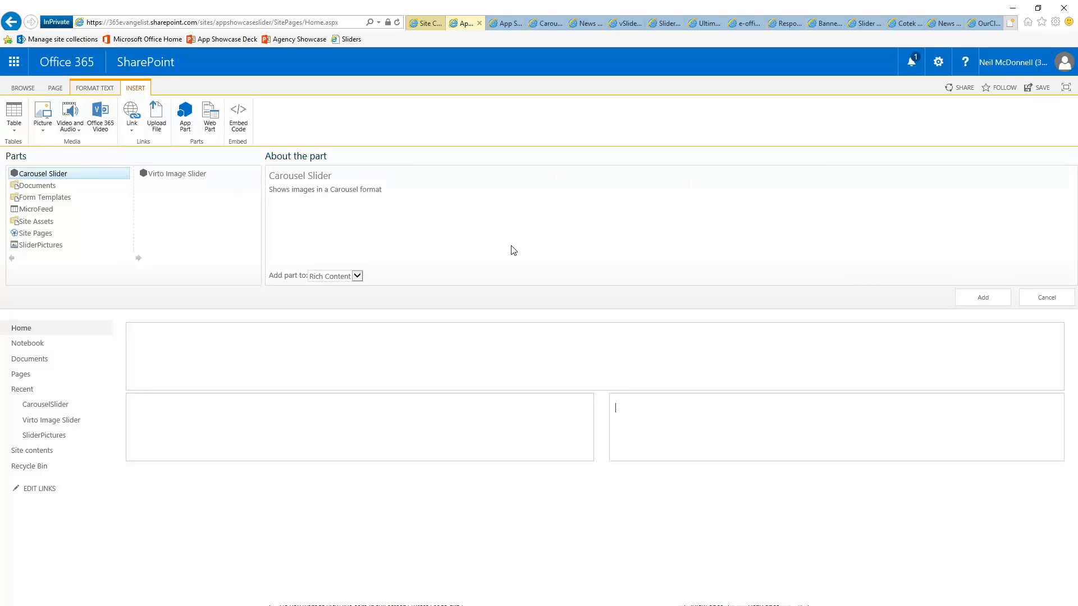
left_click(977, 297)
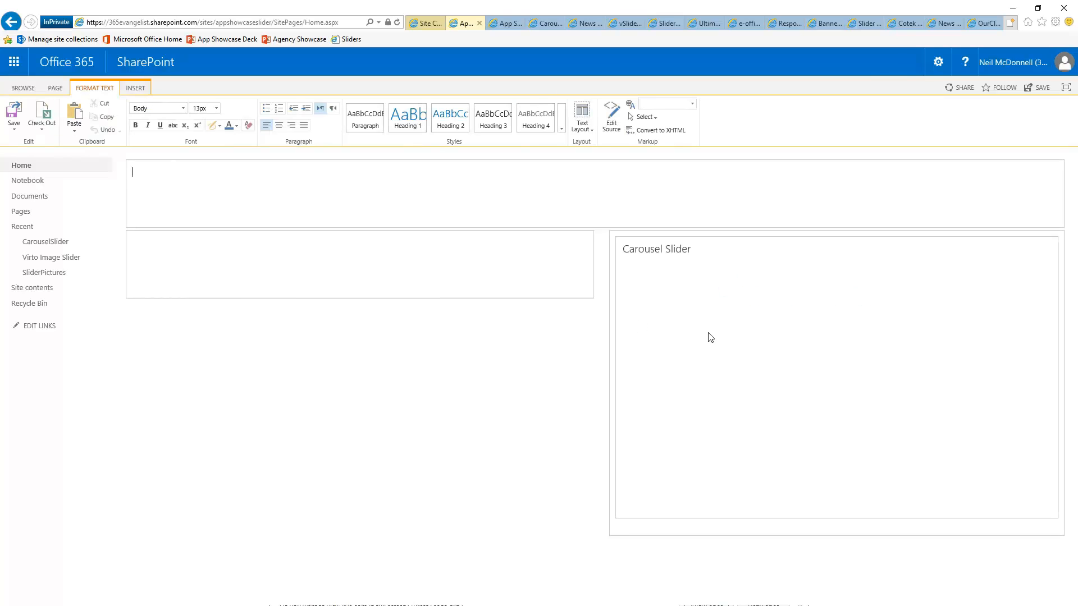
Edit the Carousel Slider web part and set its chrome type to Border Only
mouse_move(946, 256)
left_click(942, 248)
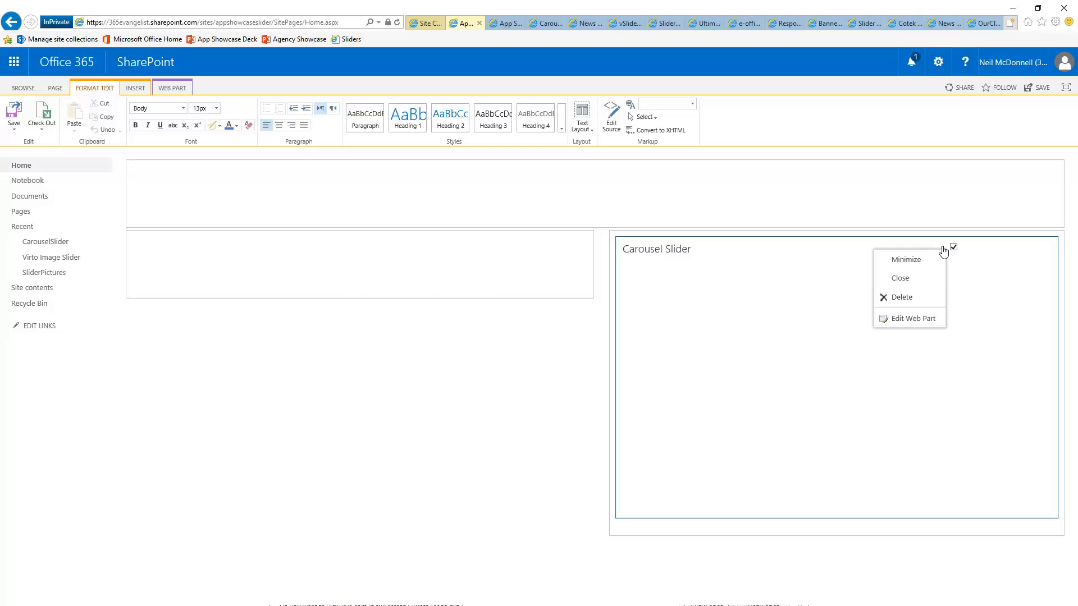
left_click(915, 318)
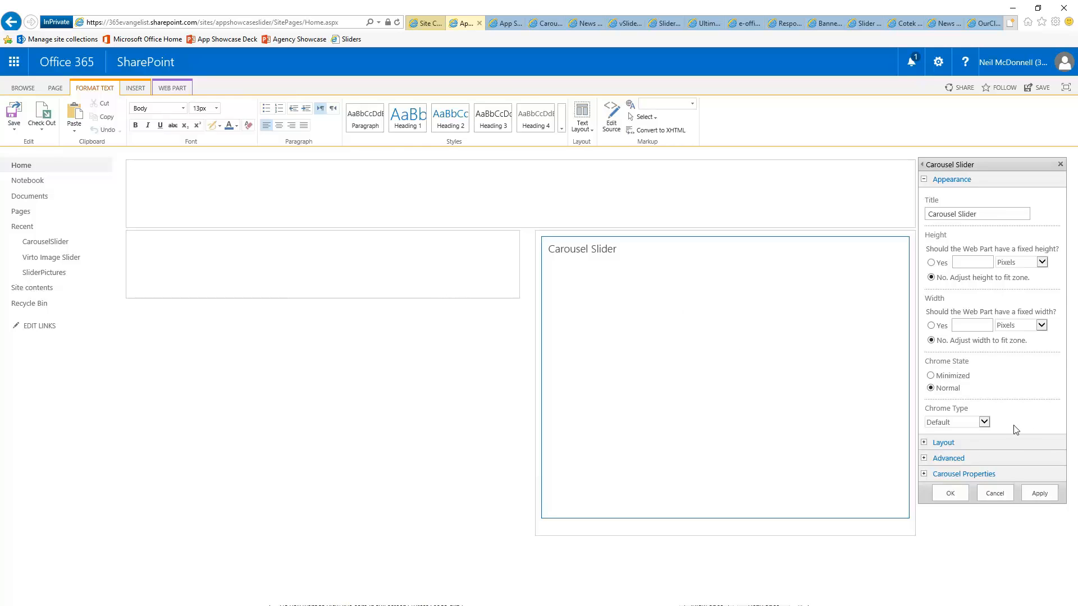
left_click(984, 423)
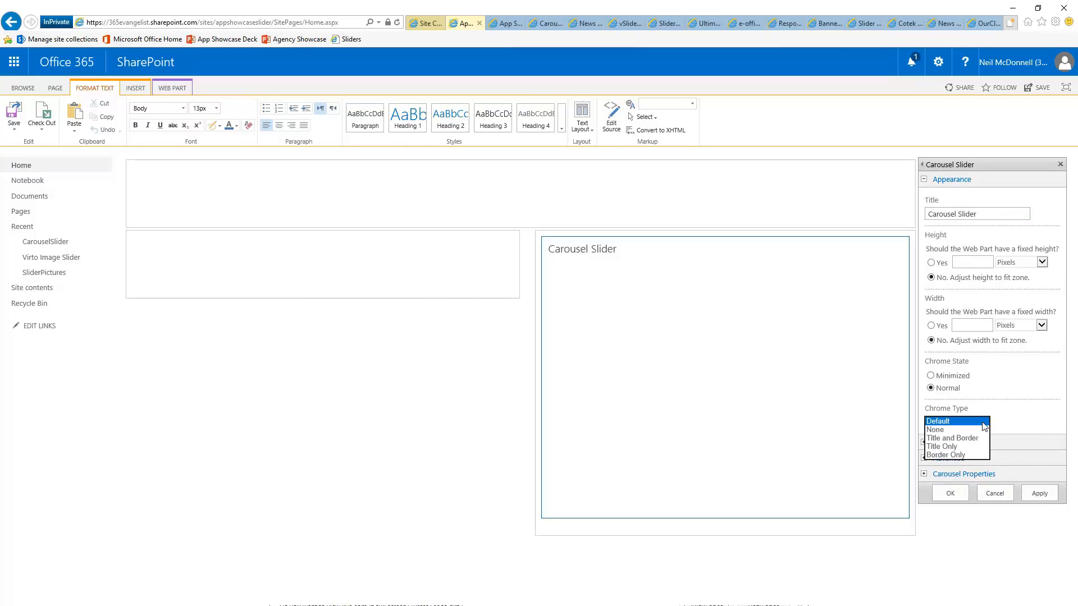
left_click(969, 455)
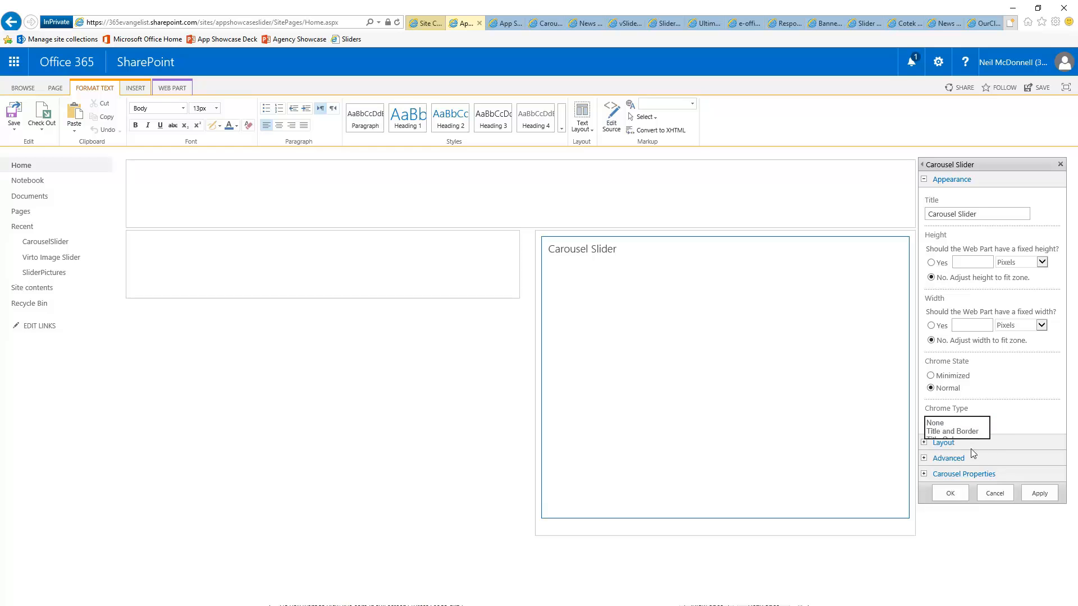
left_click(1037, 421)
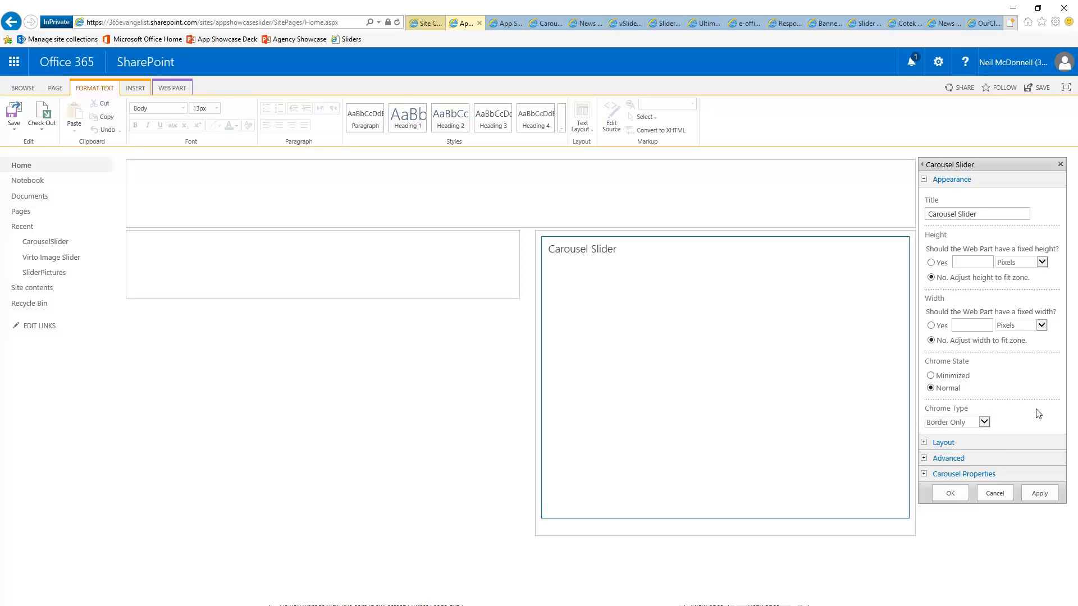
In the Carousel Properties, set the carousel speed to 500 milliseconds and the carousel style to slideLeft
left_click(924, 475)
scroll(1044, 370, "down", 3)
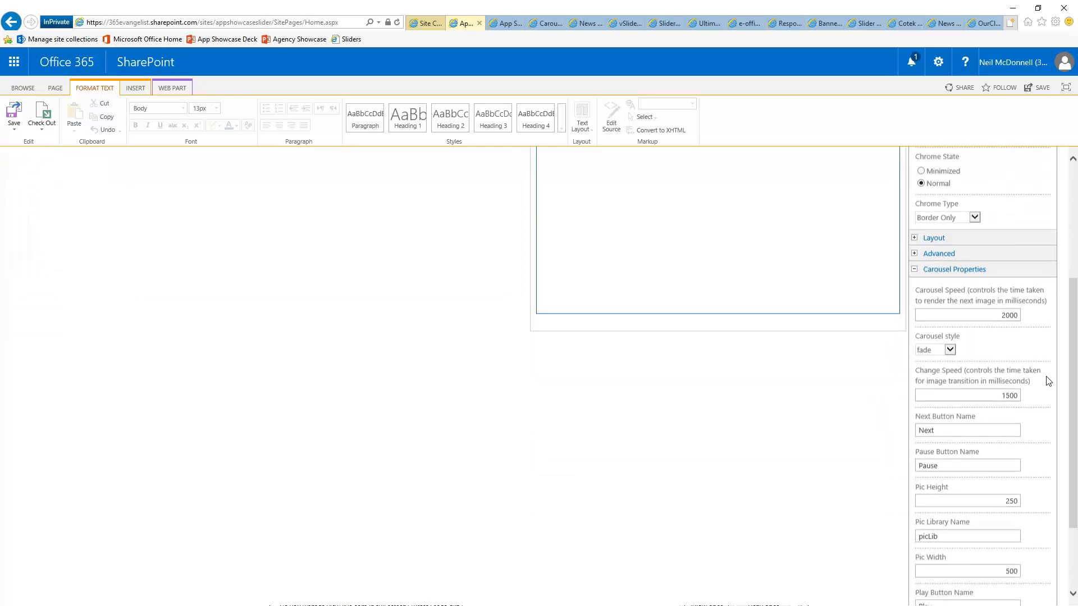
scroll(1048, 380, "down", 3)
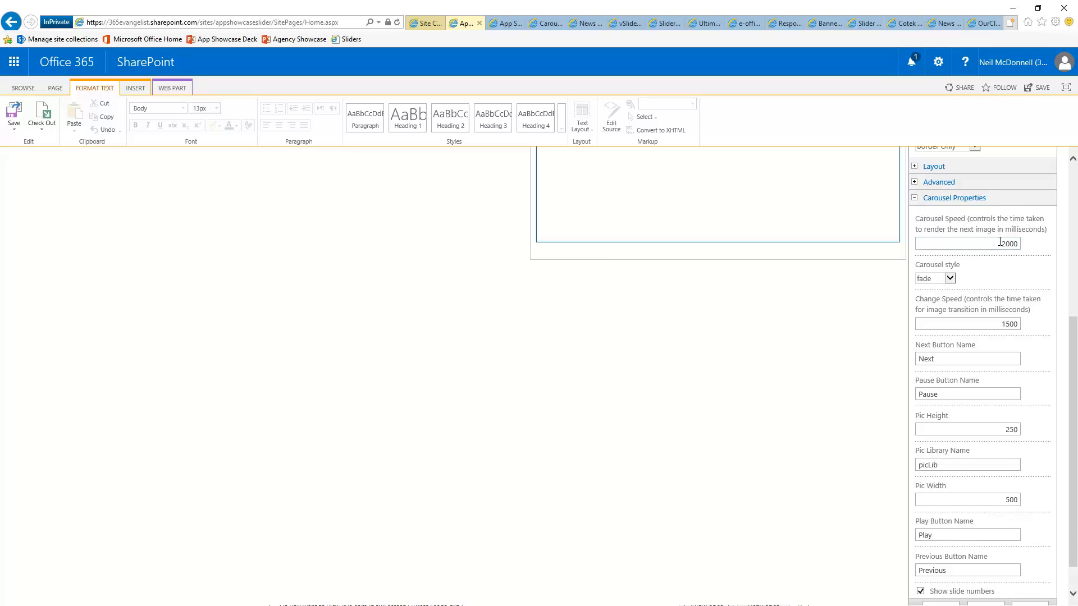
left_click_drag(1002, 245, 1049, 245)
key("BackSpace")
key("BackSpace")
key("BackSpace")
left_click(949, 279)
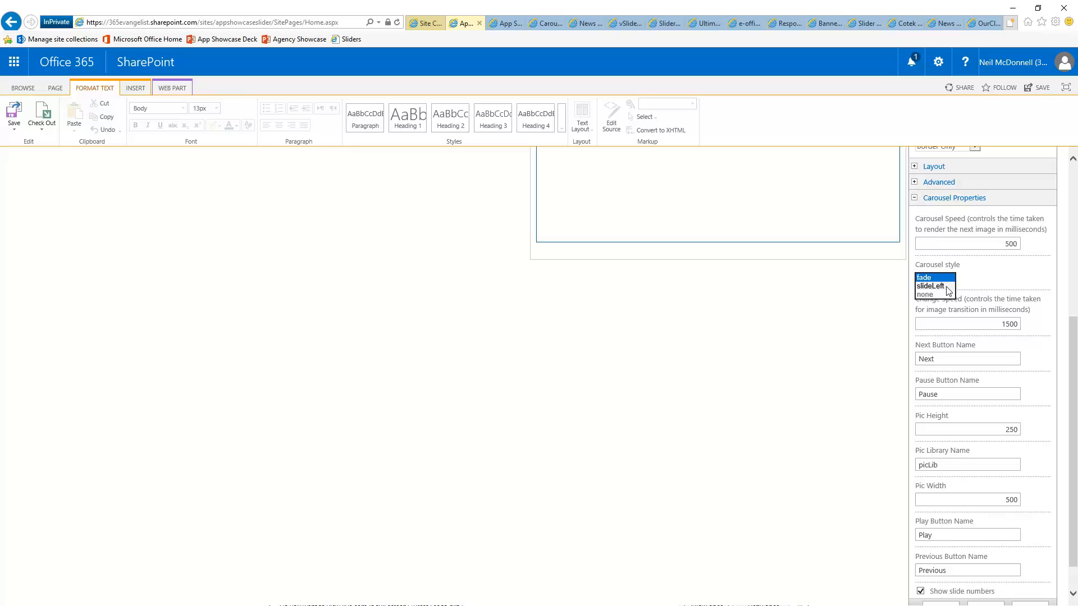
left_click(948, 287)
left_click(977, 284)
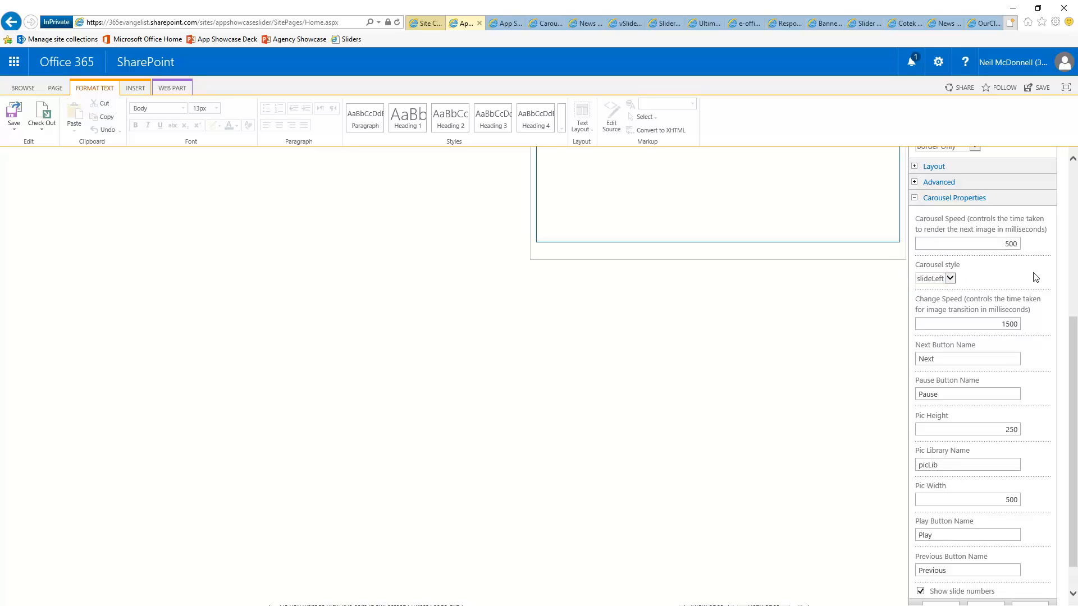
Set the Change Speed for image transitions to 100 milliseconds
left_click_drag(1073, 334, 1073, 348)
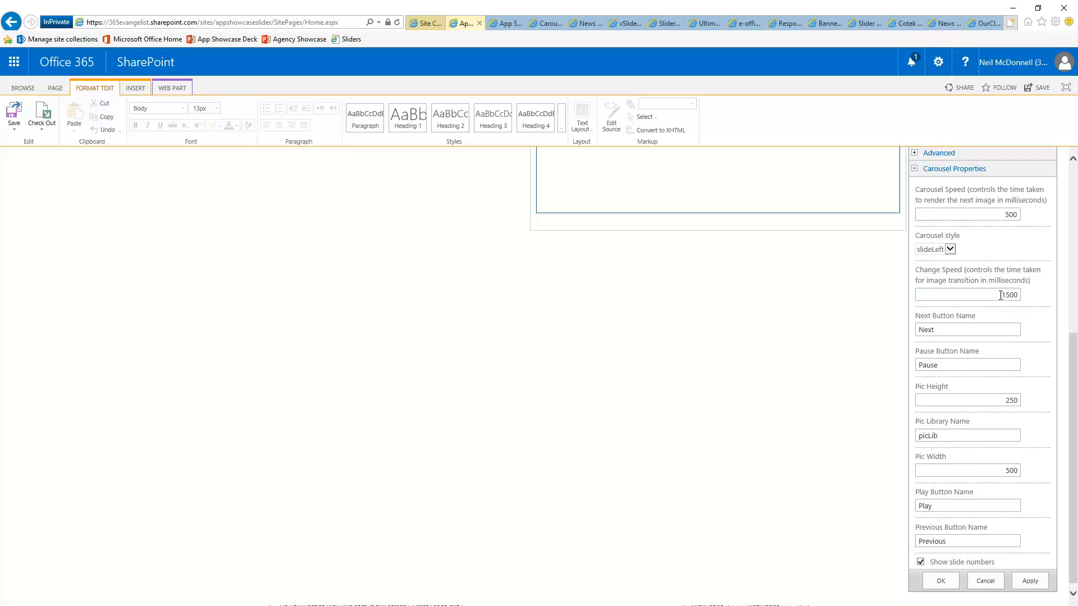
double_click(1001, 295)
type("15")
key("BackSpace")
key("BackSpace")
type("100")
left_click(1038, 326)
Rename the slider buttons: Next to "Up", Pause to "Slow Down There", Previous to "Down" and Play to "Get Rolling"
double_click(944, 329)
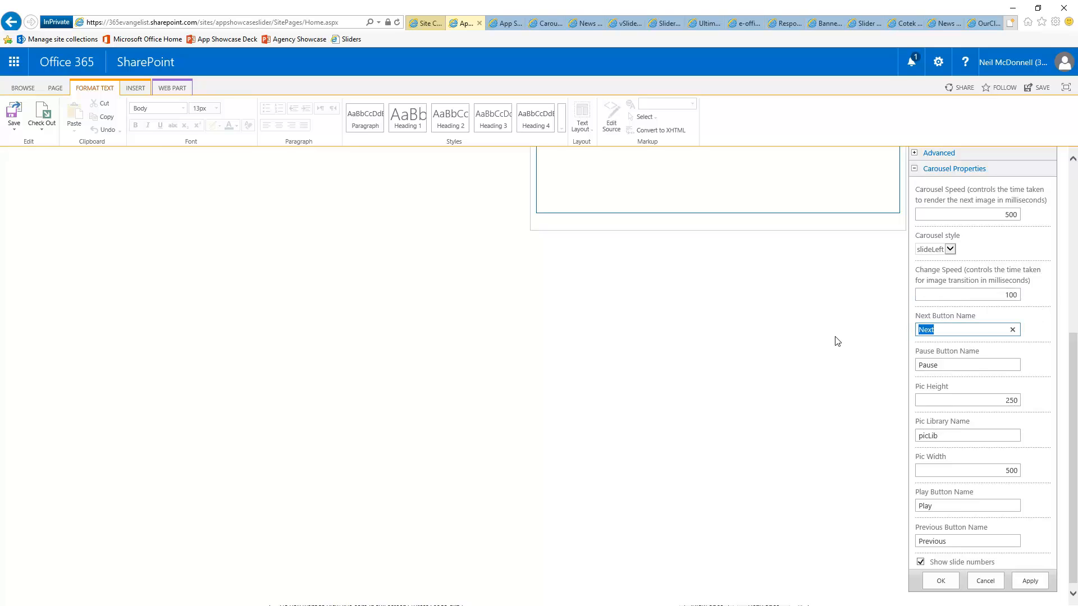
type("Up")
double_click(943, 367)
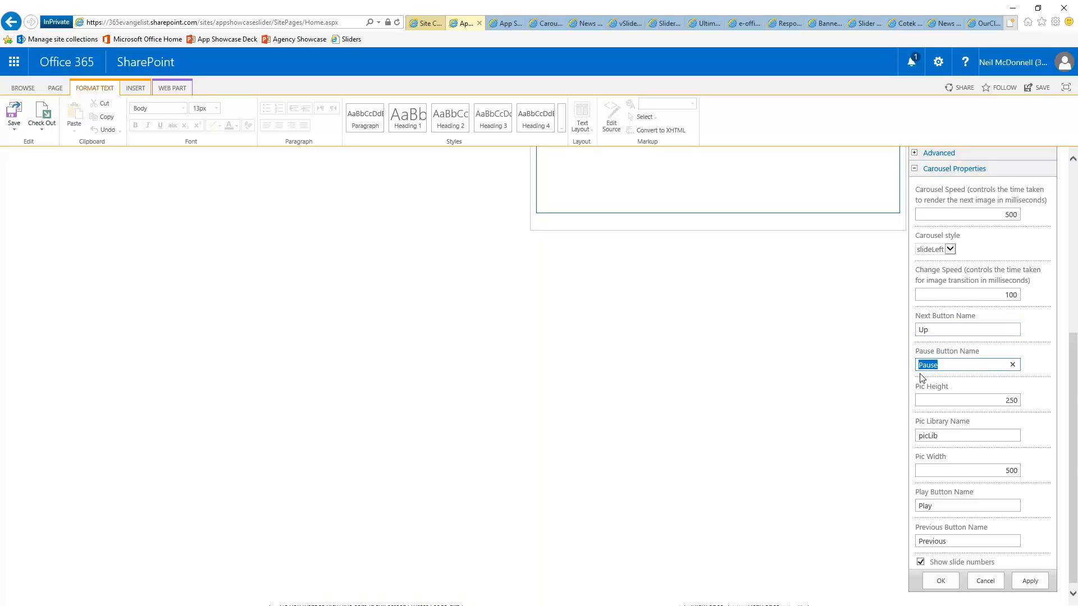
type("Slow Down There")
double_click(951, 543)
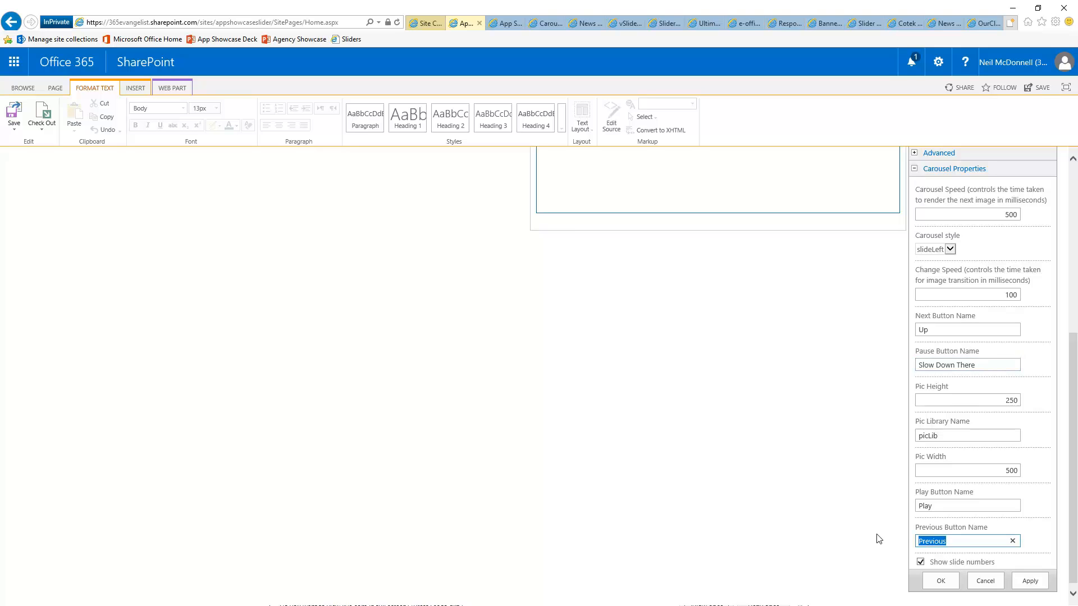
type("Down")
key("shift+Tab")
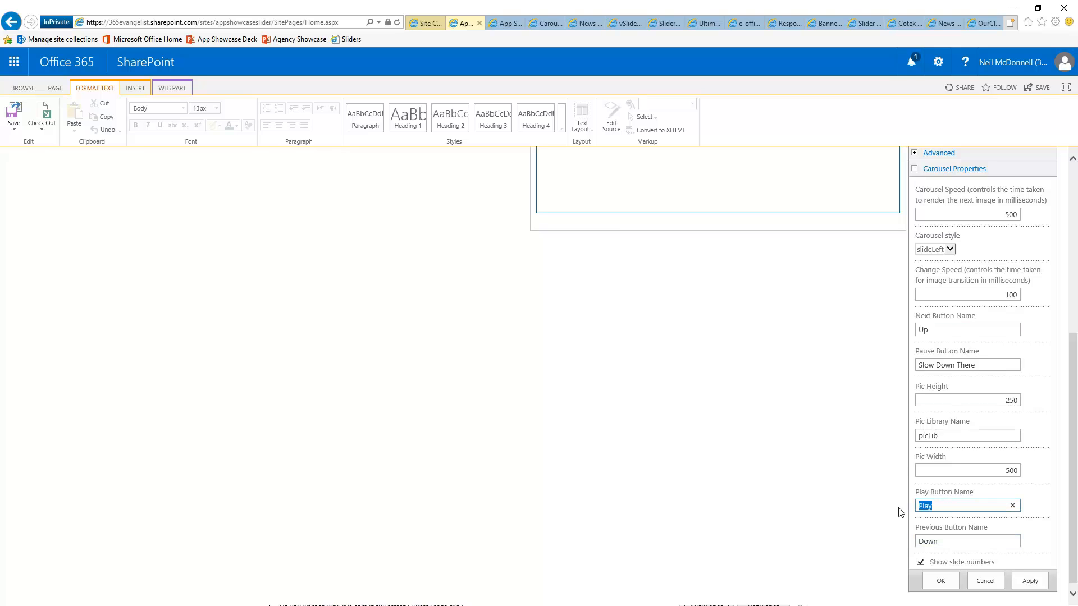
type("Get Rolling")
Set the Pic Library Name to SliderPictures and confirm the Carousel Slider web part properties
double_click(943, 435)
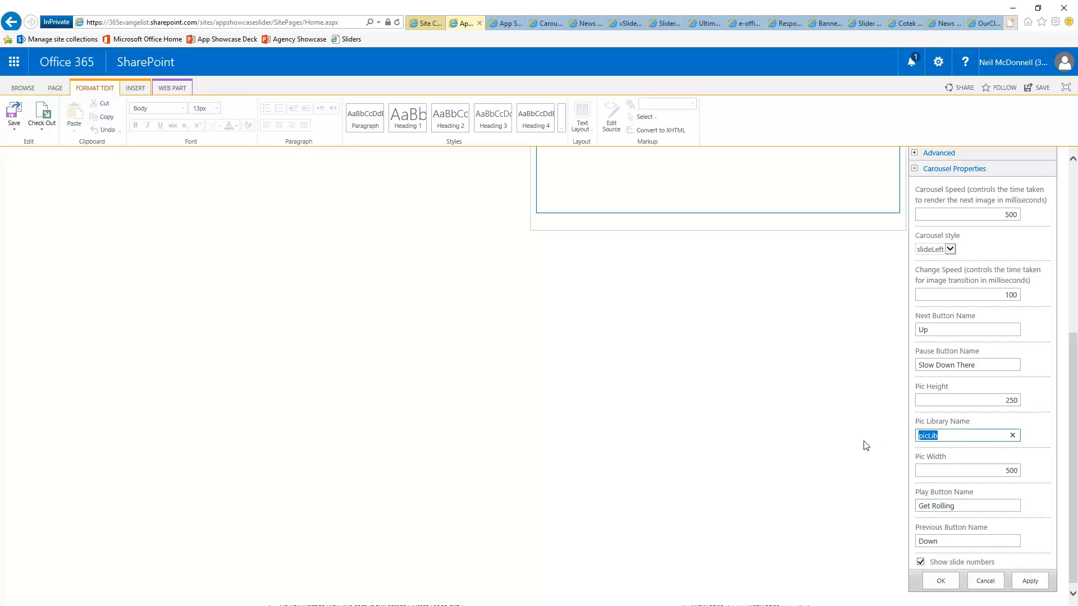
type("SliderPictures")
scroll(1045, 499, "down", 1)
left_click(941, 575)
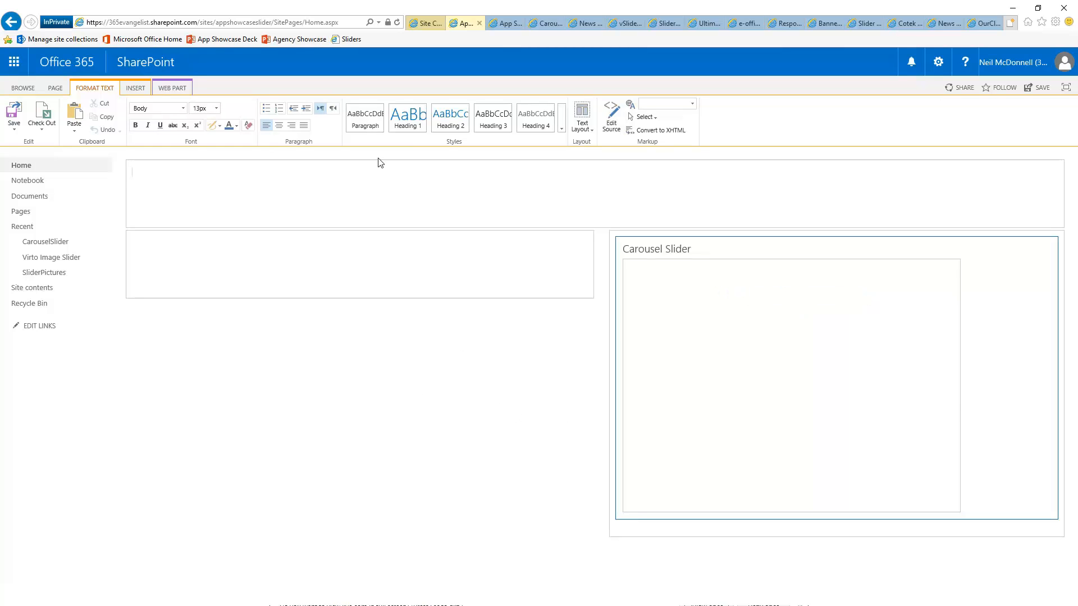
Check the picture library's name in the site contents and save the edited home page
left_click(422, 24)
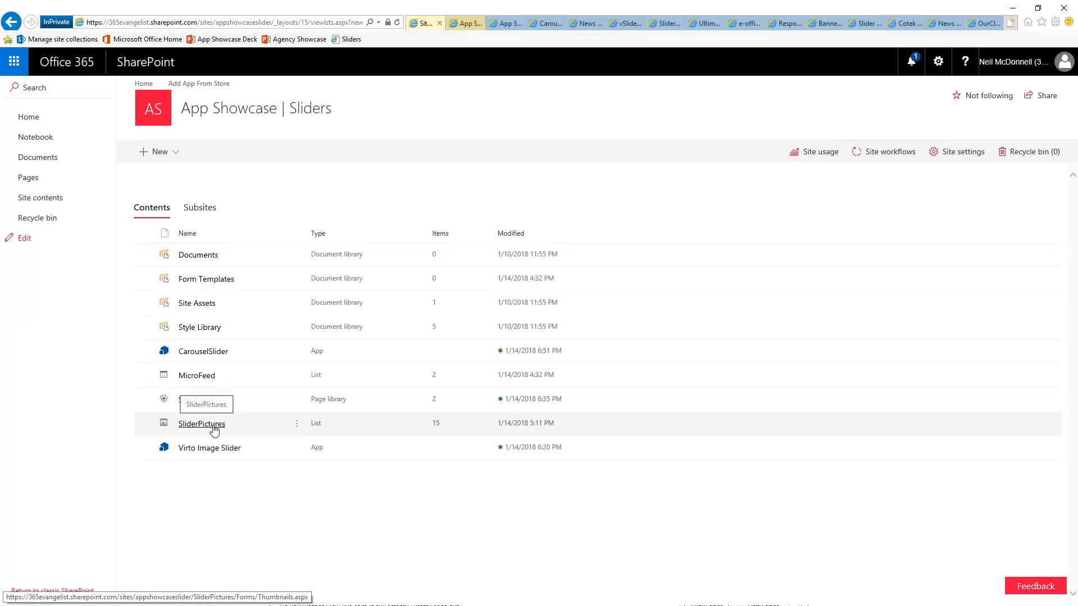
left_click(458, 27)
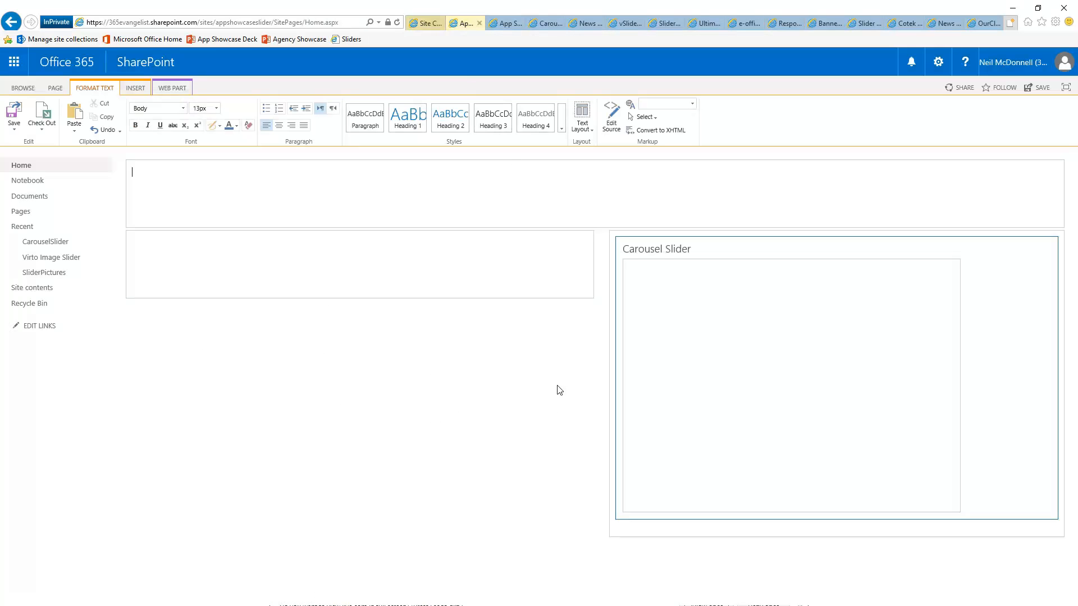
left_click(1033, 89)
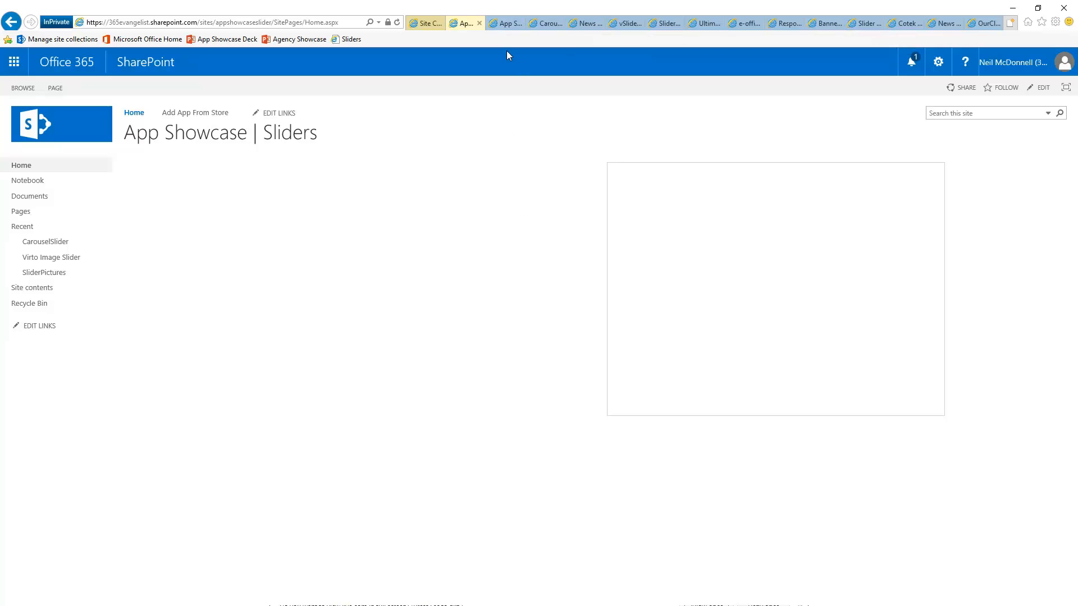
Read the user reviews of the CarouselSlider app on its AppSource page
left_click(543, 25)
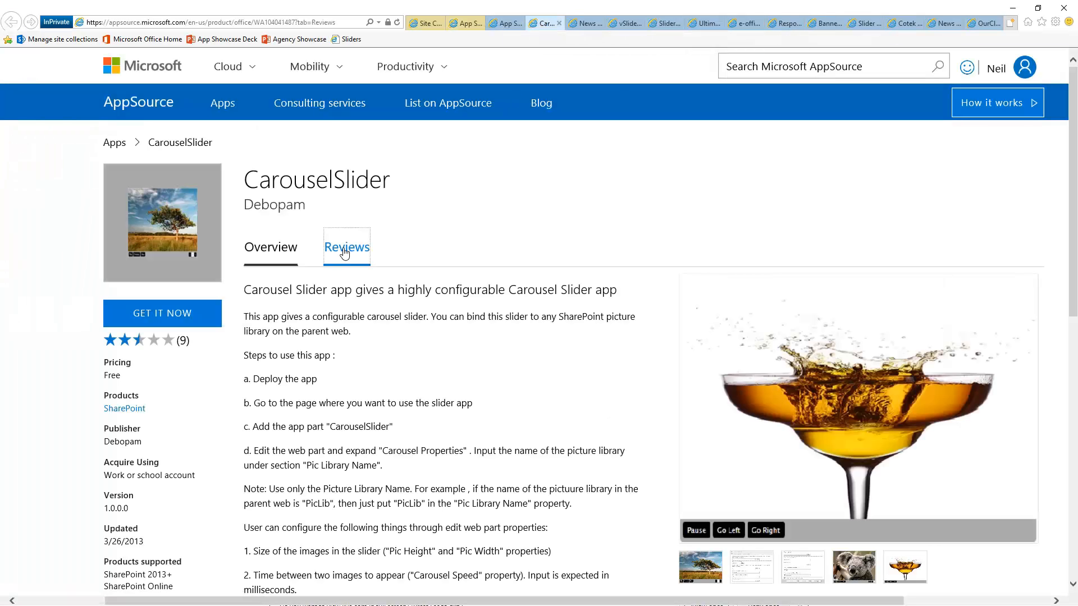
left_click(346, 246)
scroll(462, 326, "down", 1)
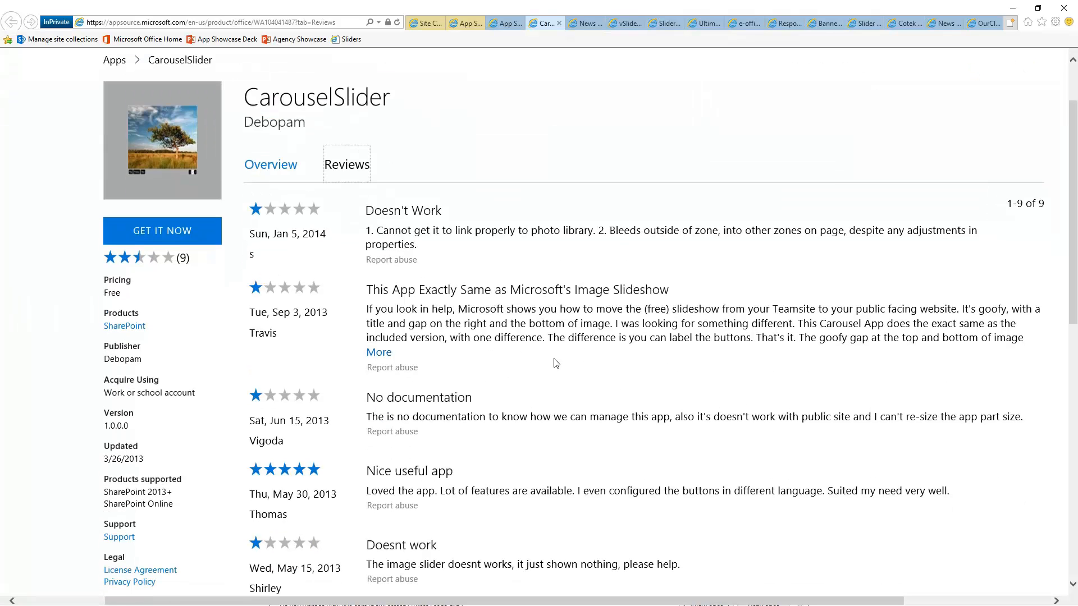
scroll(628, 228, "down", 3)
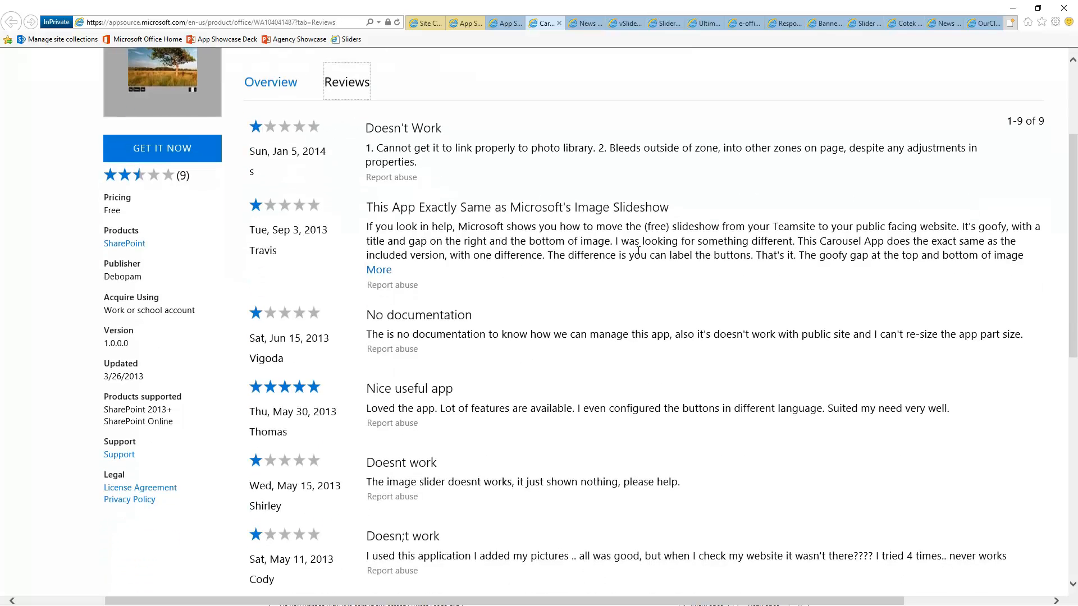
Reopen the App Showcase | Sliders home page for editing and expand the Carousel Properties of the Carousel Slider web part
left_click(498, 23)
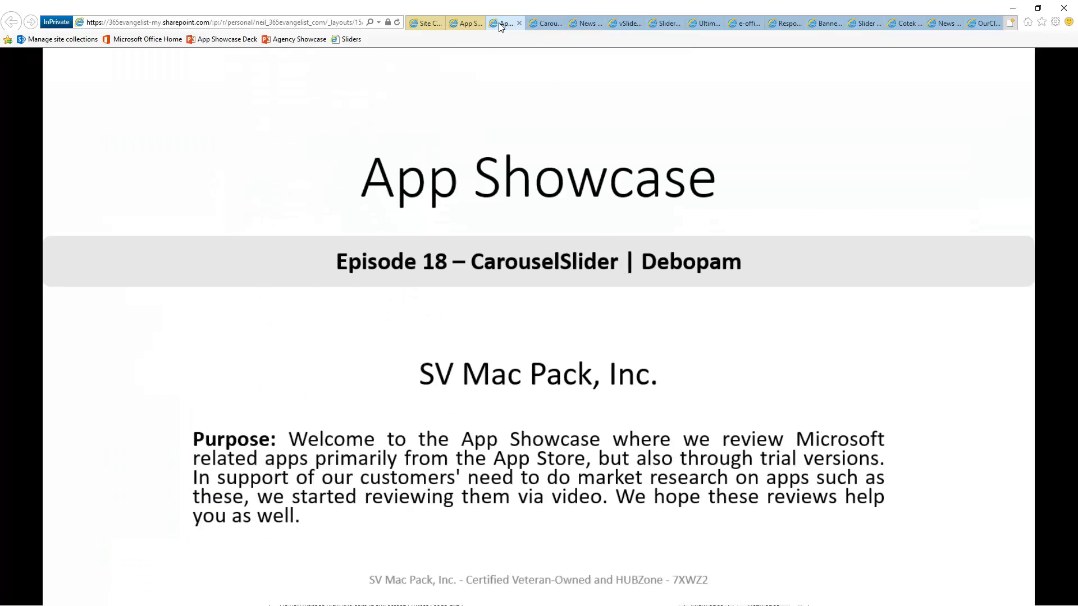
left_click(458, 24)
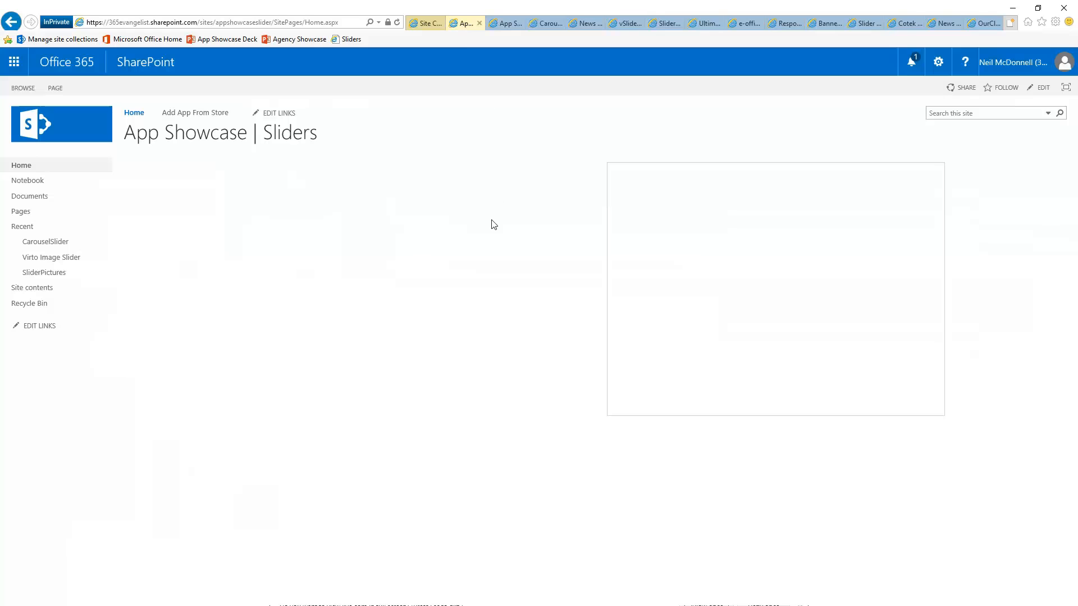
left_click(1043, 89)
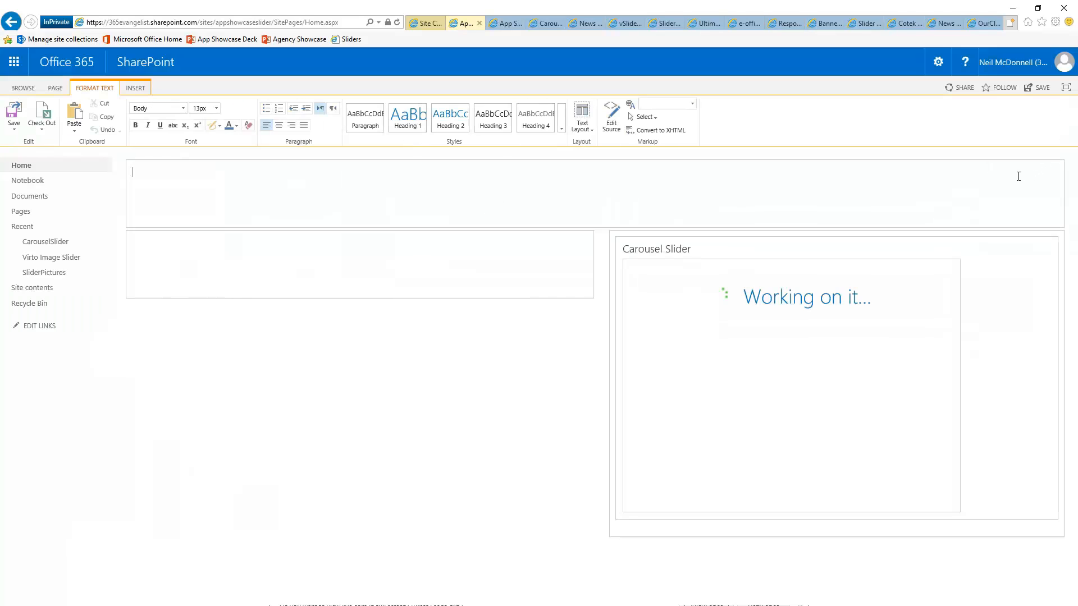
left_click(941, 249)
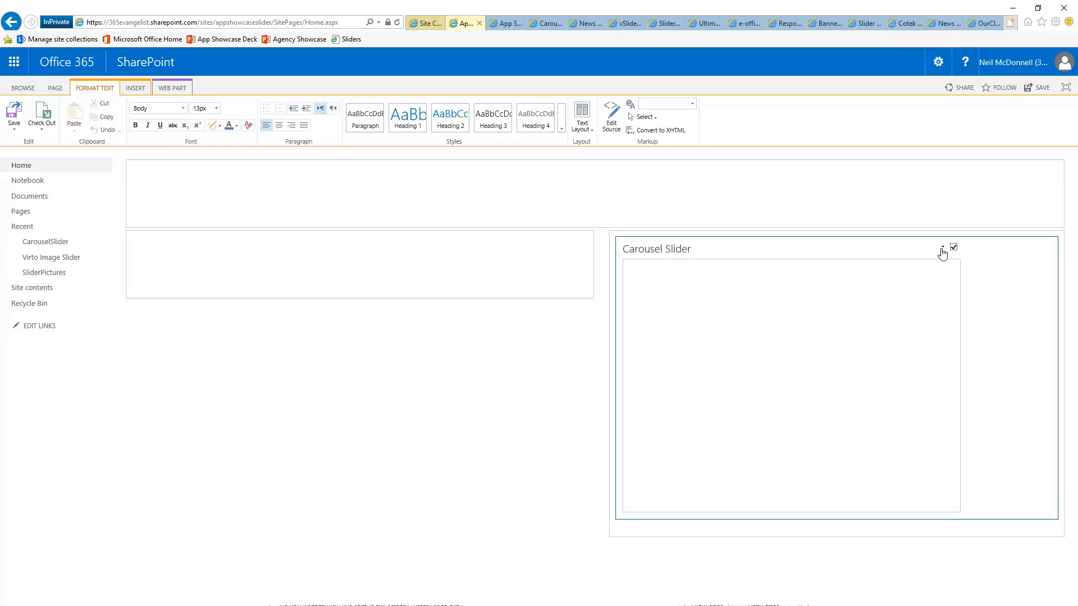
left_click(915, 299)
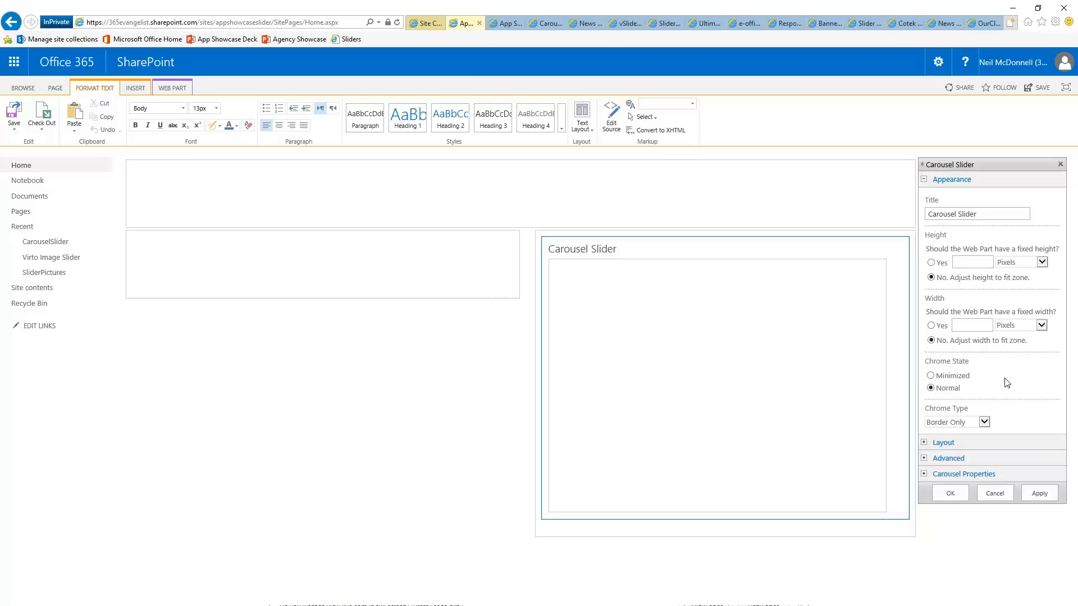
left_click(924, 473)
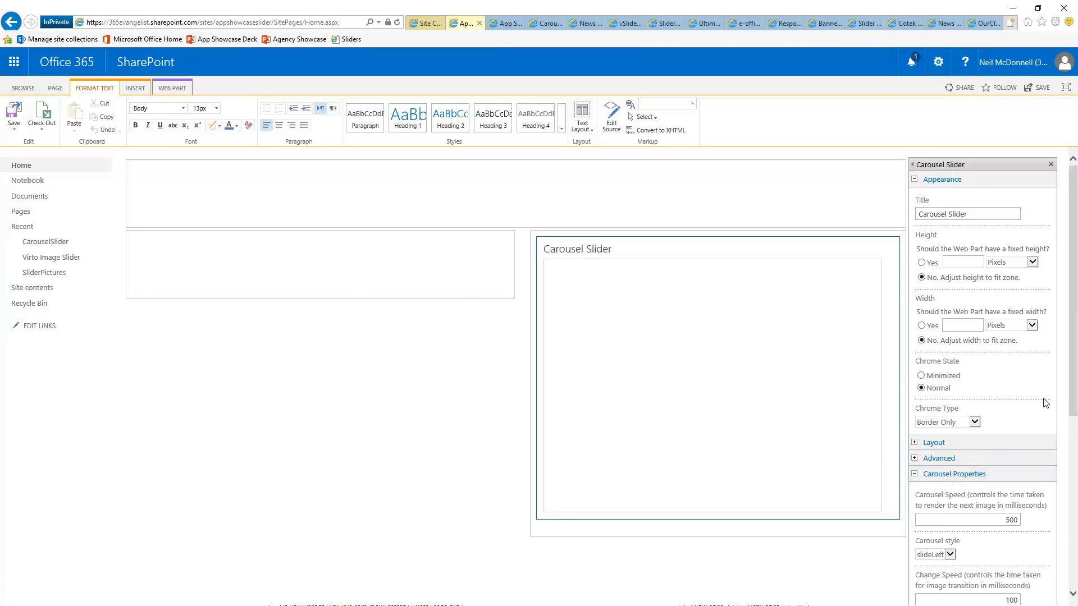
Review the carousel settings and compare the Pic Library Name with the picture library's name in the site contents
scroll(1033, 439, "down", 3)
scroll(1033, 439, "down", 2)
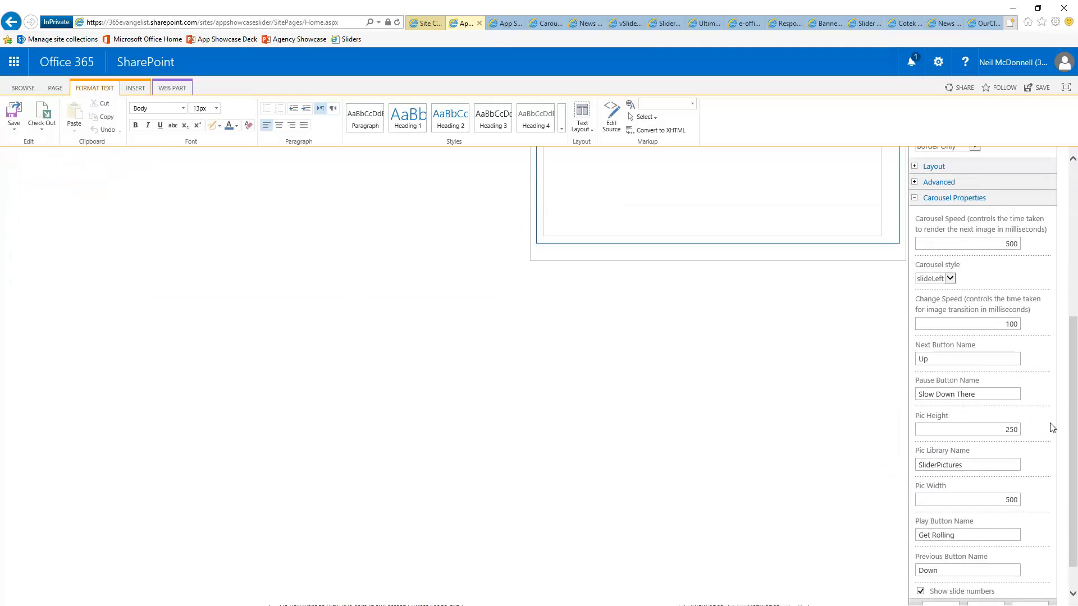
scroll(1045, 429, "down", 1)
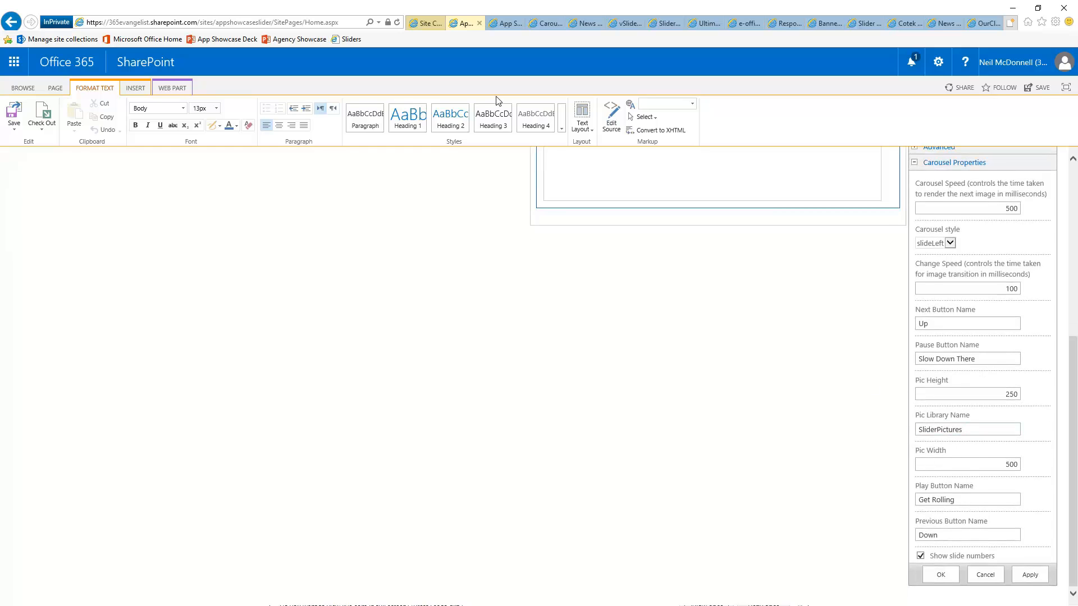
left_click(421, 23)
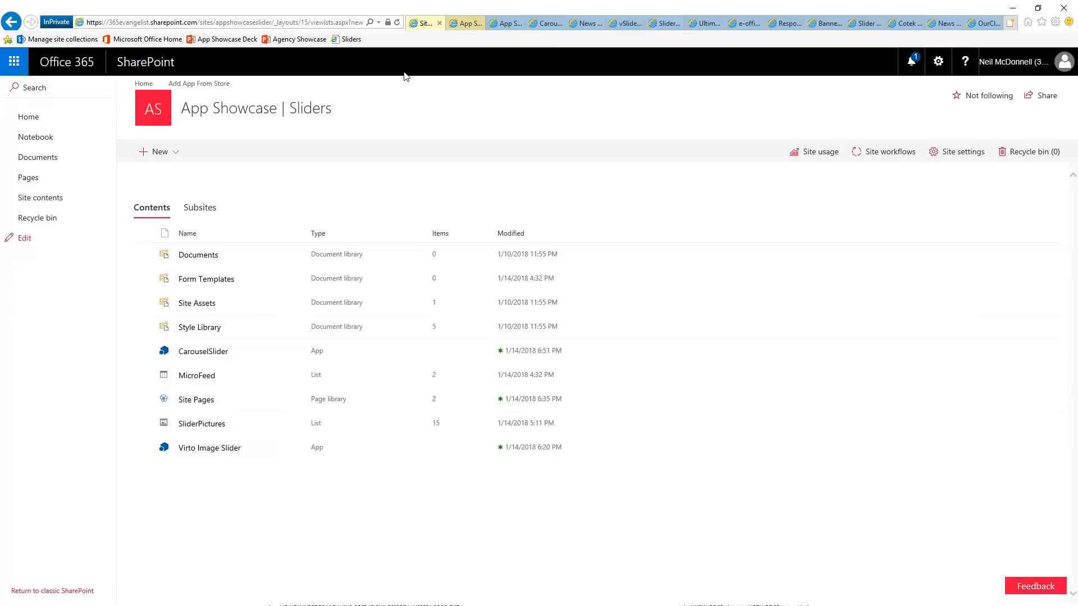
left_click(455, 24)
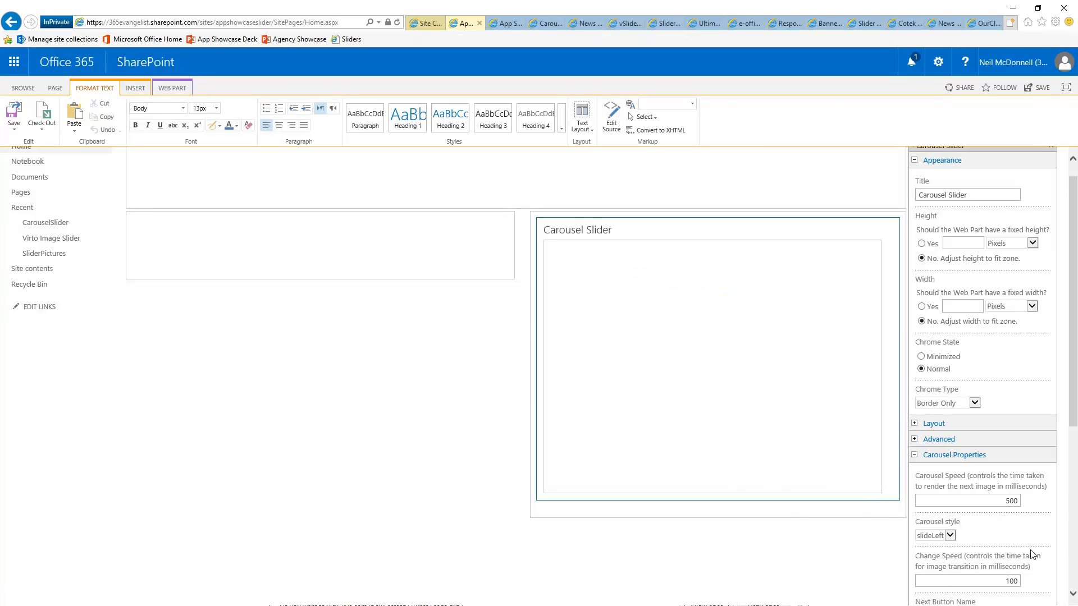
scroll(1041, 564, "down", 5)
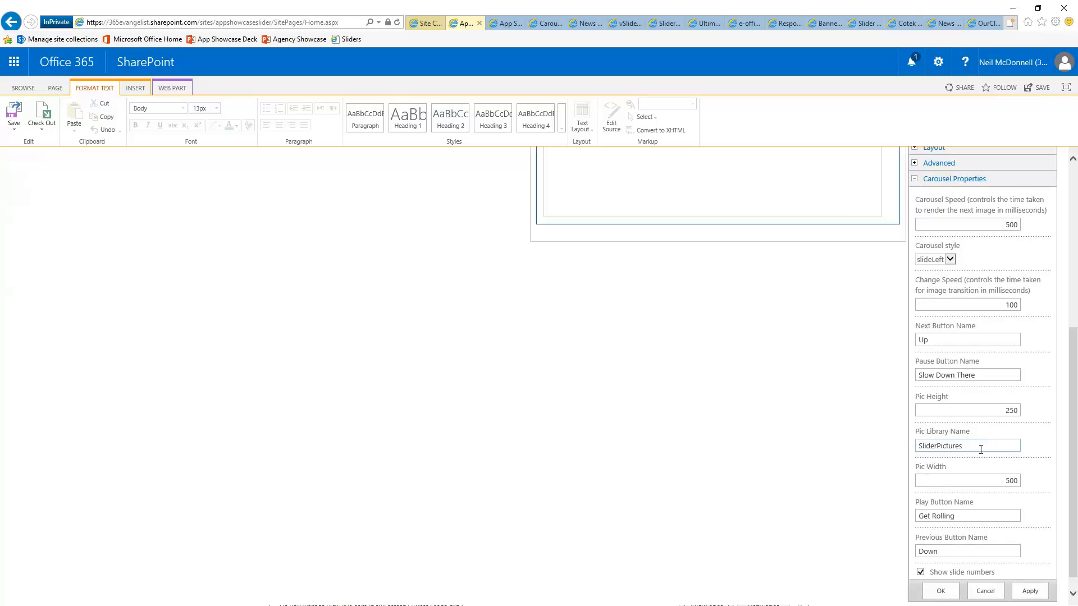
Cancel the web part property editing and return to the App Showcase title slide for CarouselSlider
left_click(991, 595)
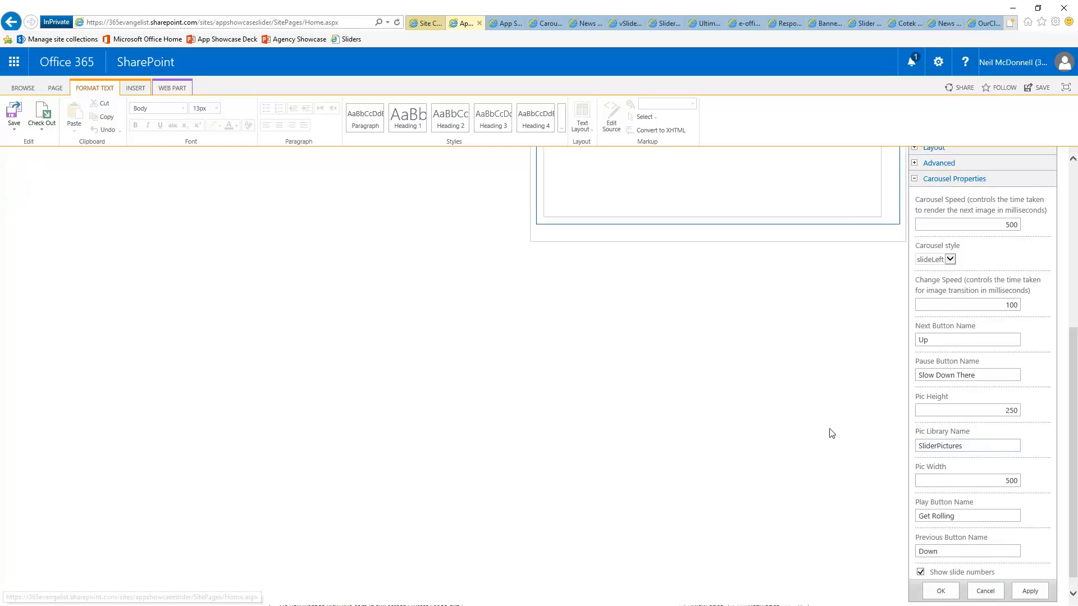
left_click(504, 24)
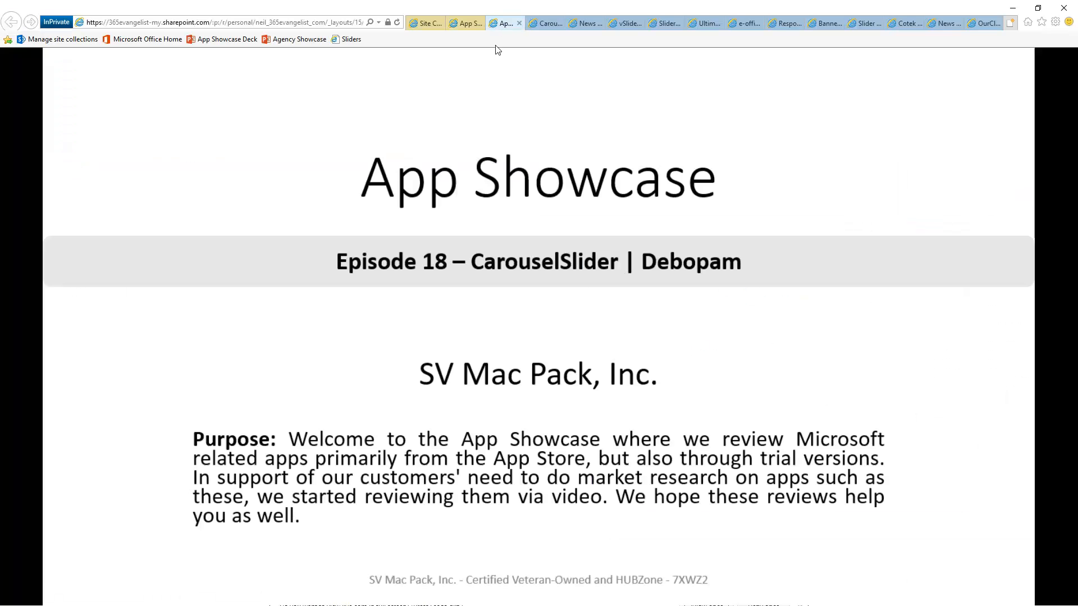